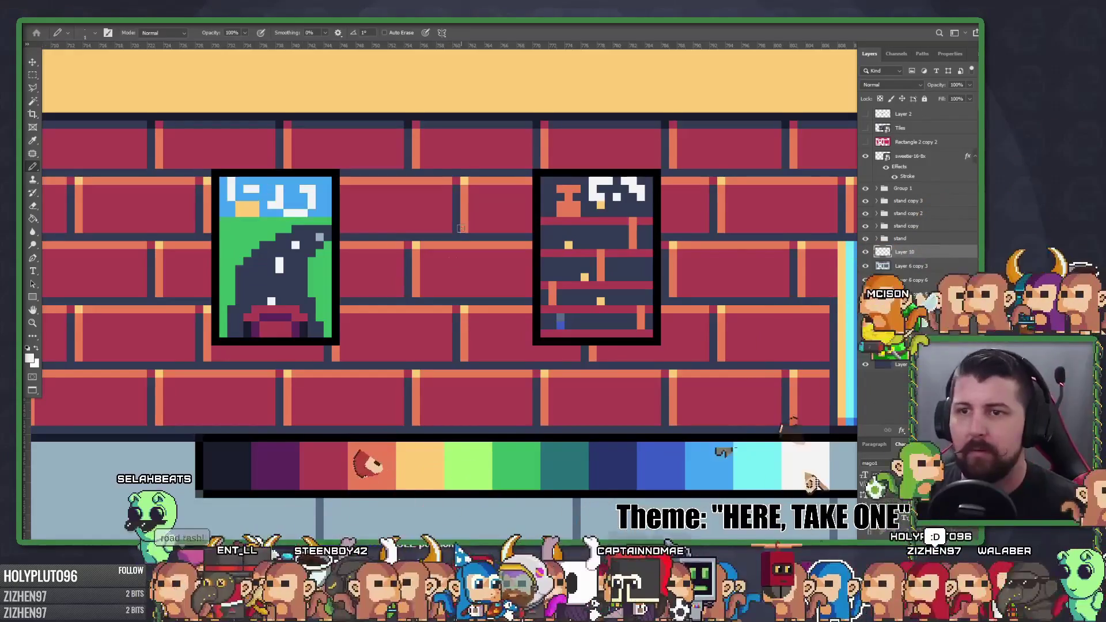
Step: Switch from the itch.io VimJam page to the Ludum Dare 47 event page on ldjam.com
{"action": "scroll", "coordinate": [443, 260], "scroll_direction": "down", "scroll_amount": 3, "text": "alt"}
{"action": "scroll", "coordinate": [452, 295], "scroll_direction": "up", "scroll_amount": 5, "text": "alt"}
{"action": "scroll", "coordinate": [453, 295], "scroll_direction": "up", "scroll_amount": 1, "text": "alt"}
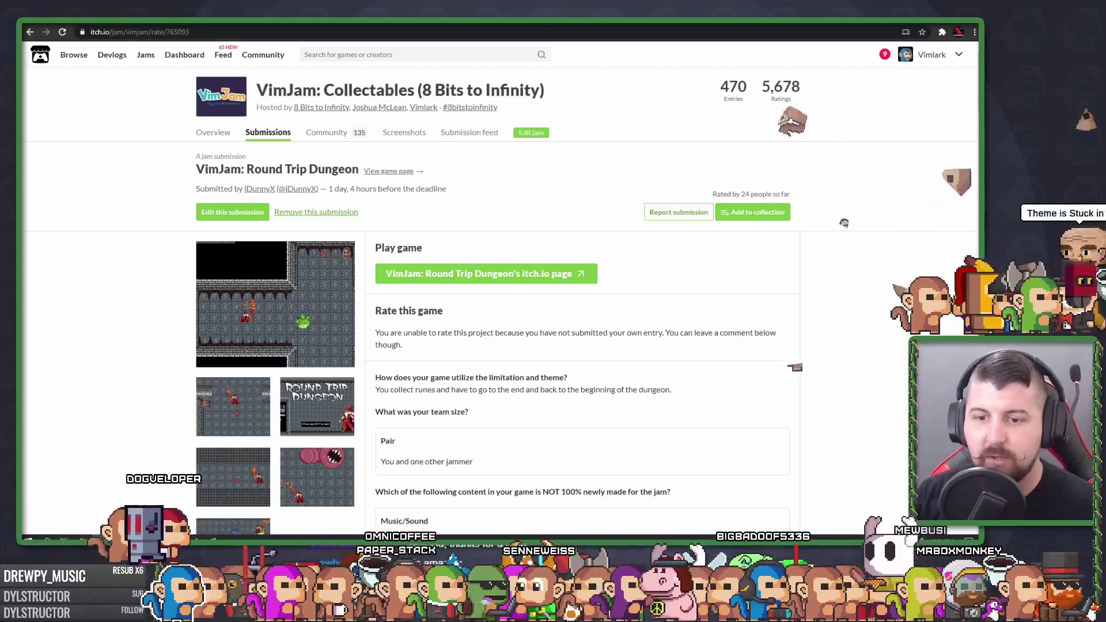
{"action": "mouse_move", "coordinate": [144, 540]}
{"action": "left_click", "coordinate": [324, 500]}
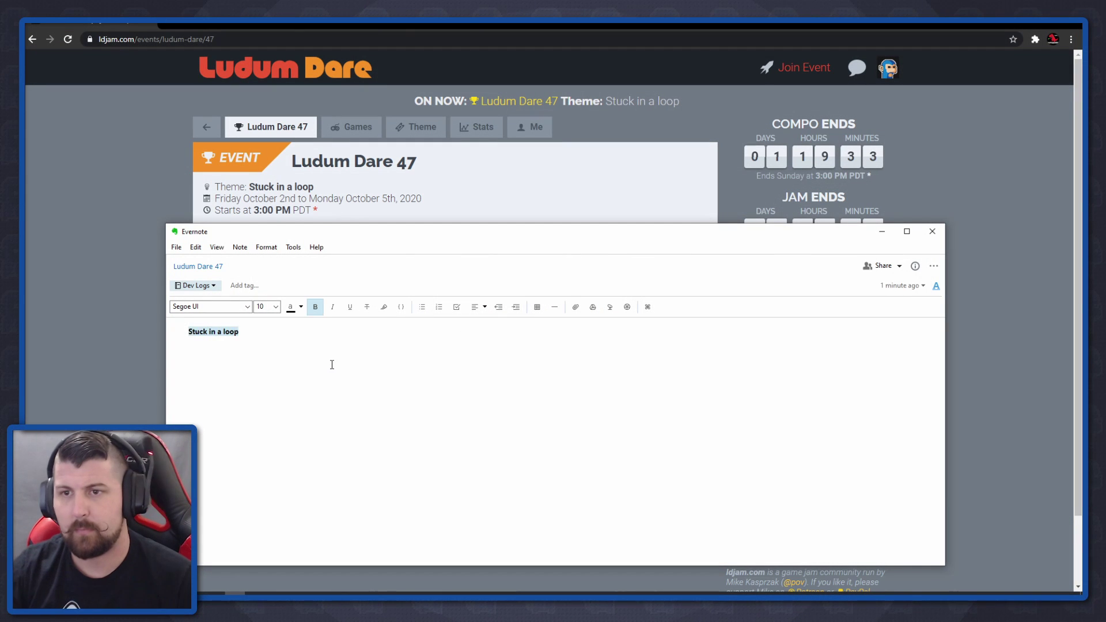
Step: Set the 'Stuck in a loop' heading to size 16 and note the asteroid-deflecting satellites idea
{"action": "left_click", "coordinate": [276, 306]}
{"action": "left_click", "coordinate": [265, 366]}
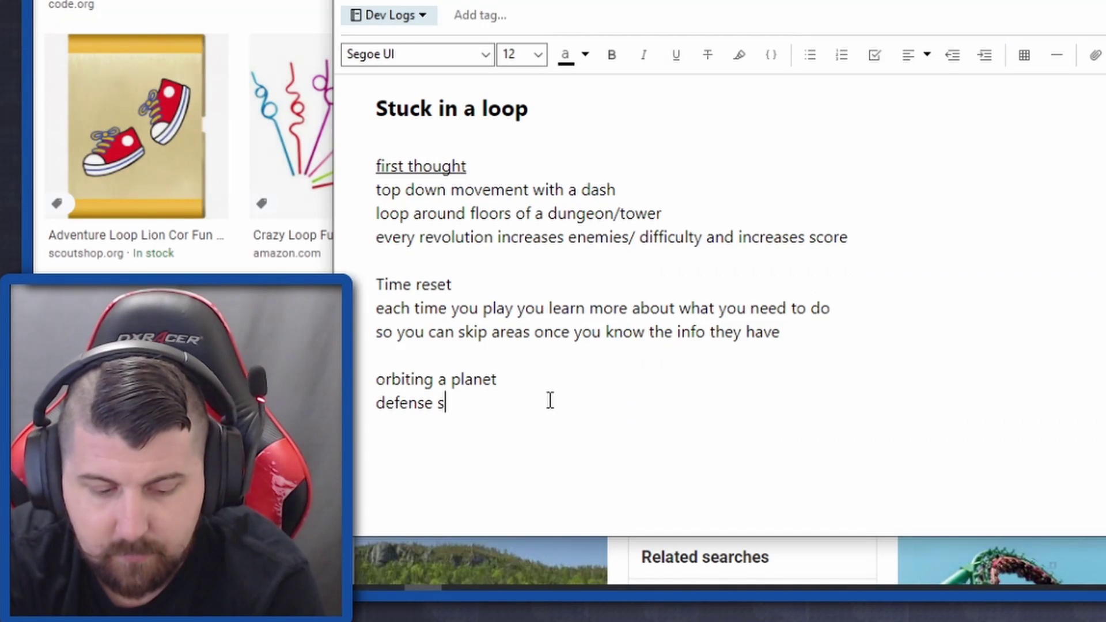
{"action": "type", "text": "atelites tra"}
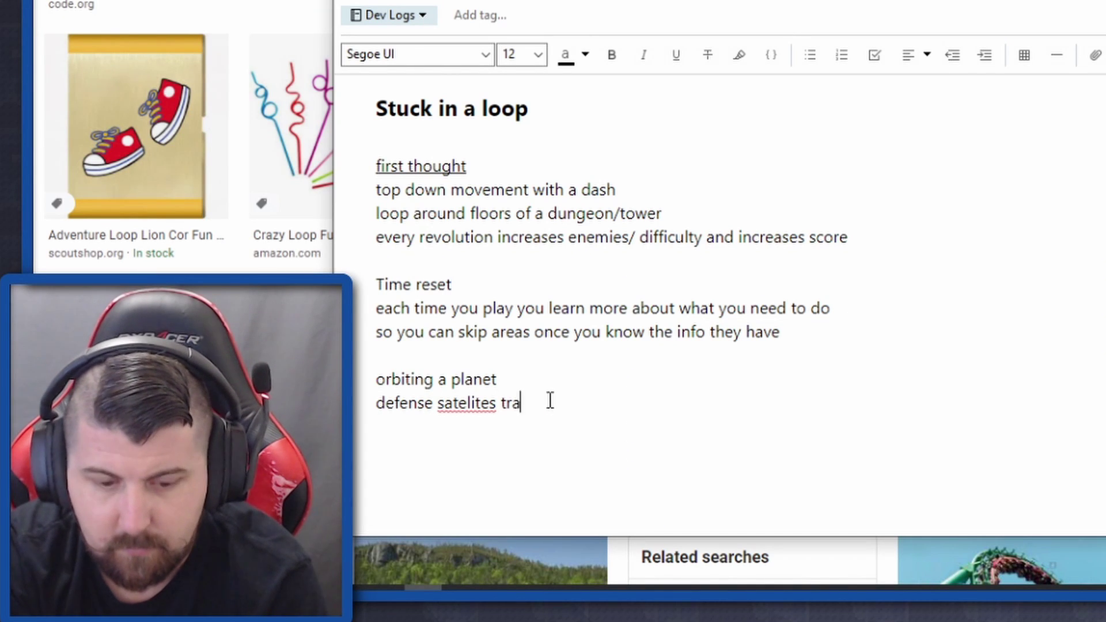
{"action": "type", "text": "veling around that the player can speed up or slow down"}
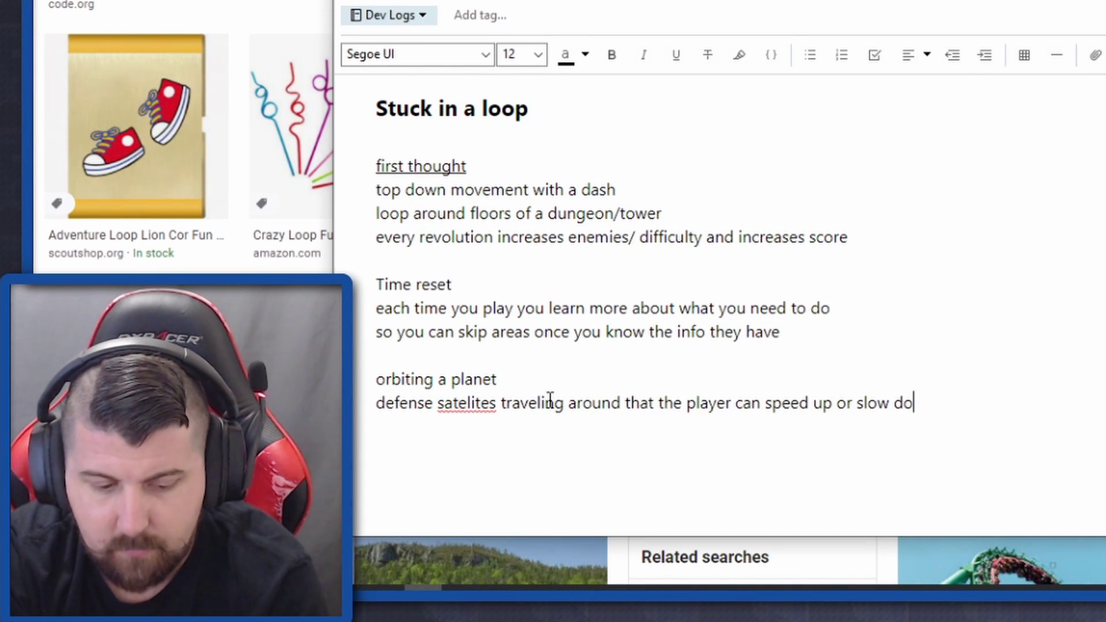
{"action": "type", "text": " to deflect asteroids"}
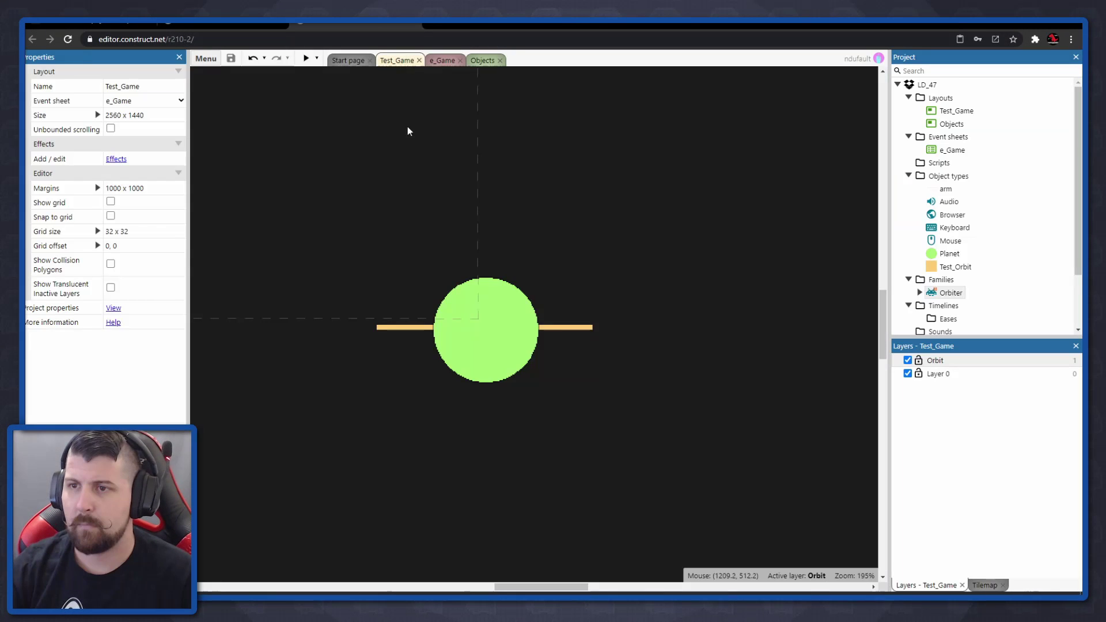
Step: Change the arm's Rotate speed and preview the satellites orbiting in Test_Game
{"action": "left_click", "coordinate": [403, 327]}
{"action": "left_click", "coordinate": [145, 326]}
{"action": "key", "text": "Return"}
{"action": "left_click", "coordinate": [306, 59]}
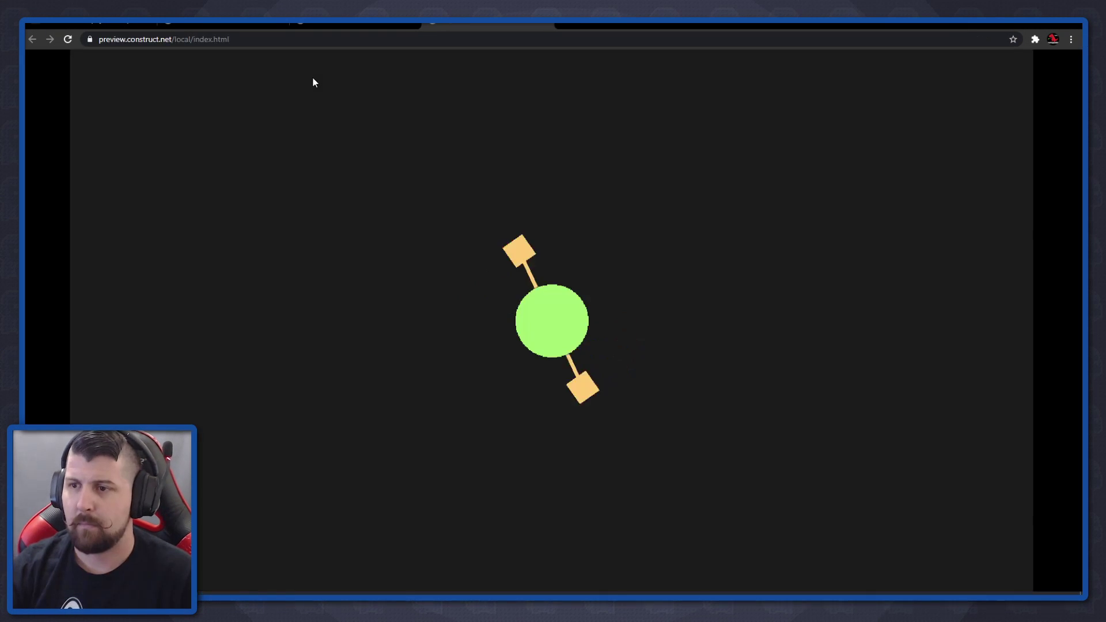
{"action": "left_click", "coordinate": [354, 25]}
{"action": "left_click", "coordinate": [482, 60]}
{"action": "left_click", "coordinate": [358, 199]}
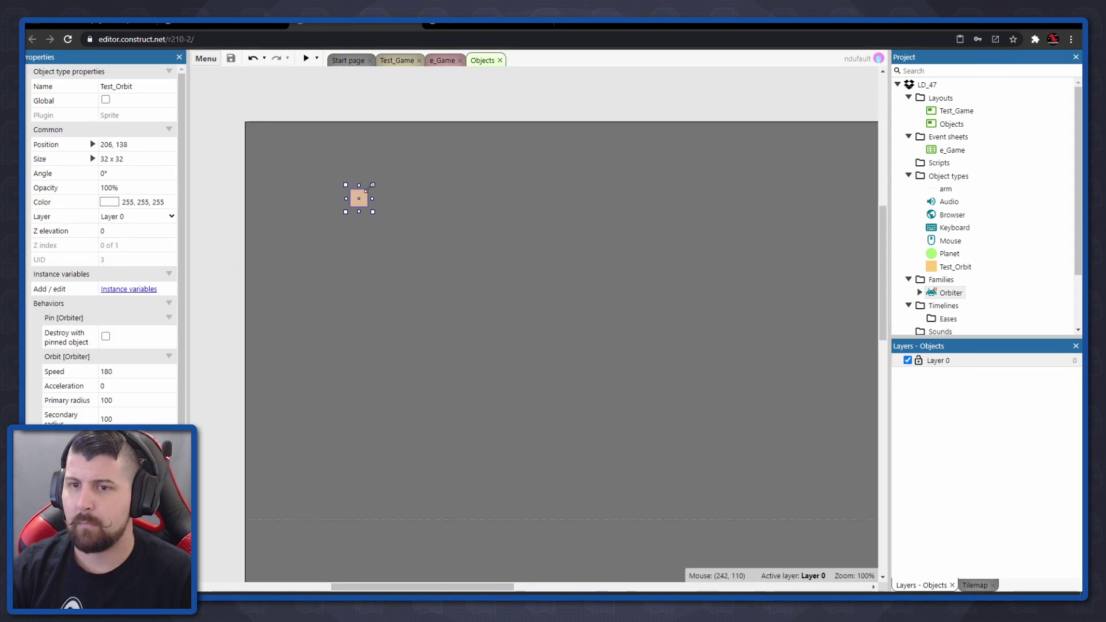
{"action": "left_click", "coordinate": [397, 60]}
{"action": "left_click", "coordinate": [306, 59]}
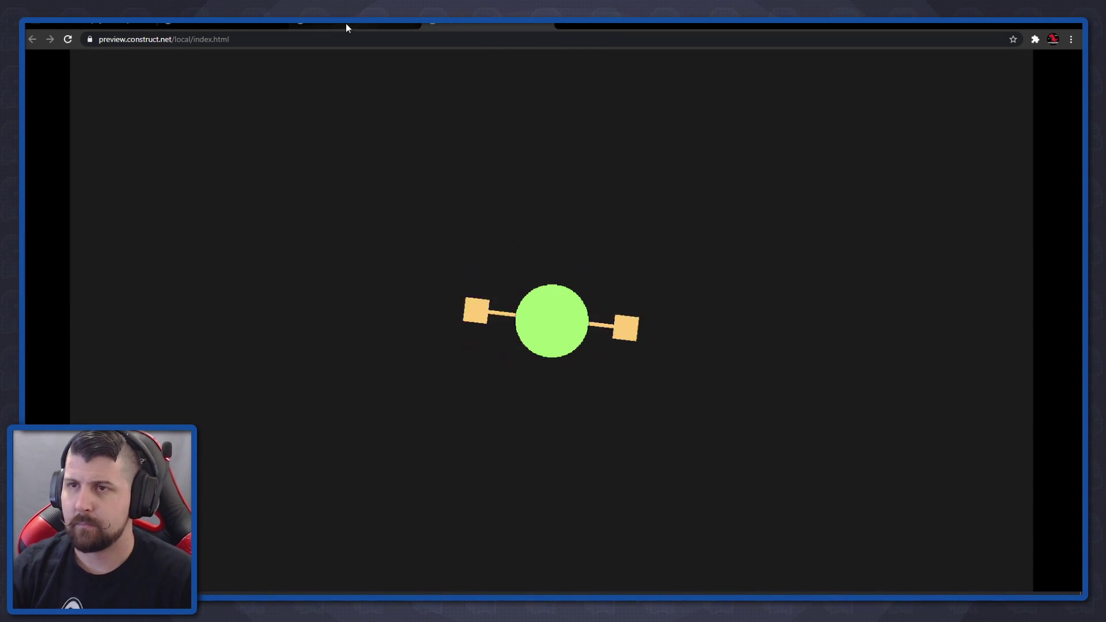
{"action": "left_click", "coordinate": [352, 24]}
Step: Add a Keyboard 'Key is down' (Up arrow) event to e_Game and preview again
{"action": "left_click", "coordinate": [444, 61]}
{"action": "double_click", "coordinate": [257, 250]}
{"action": "double_click", "coordinate": [608, 270]}
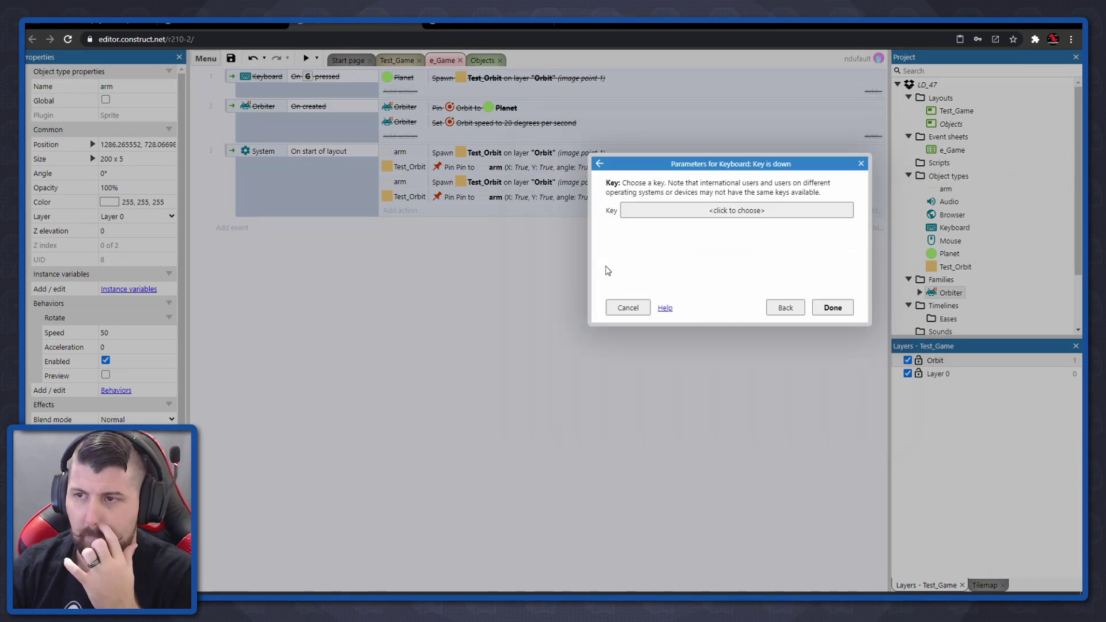
{"action": "left_click", "coordinate": [676, 211]}
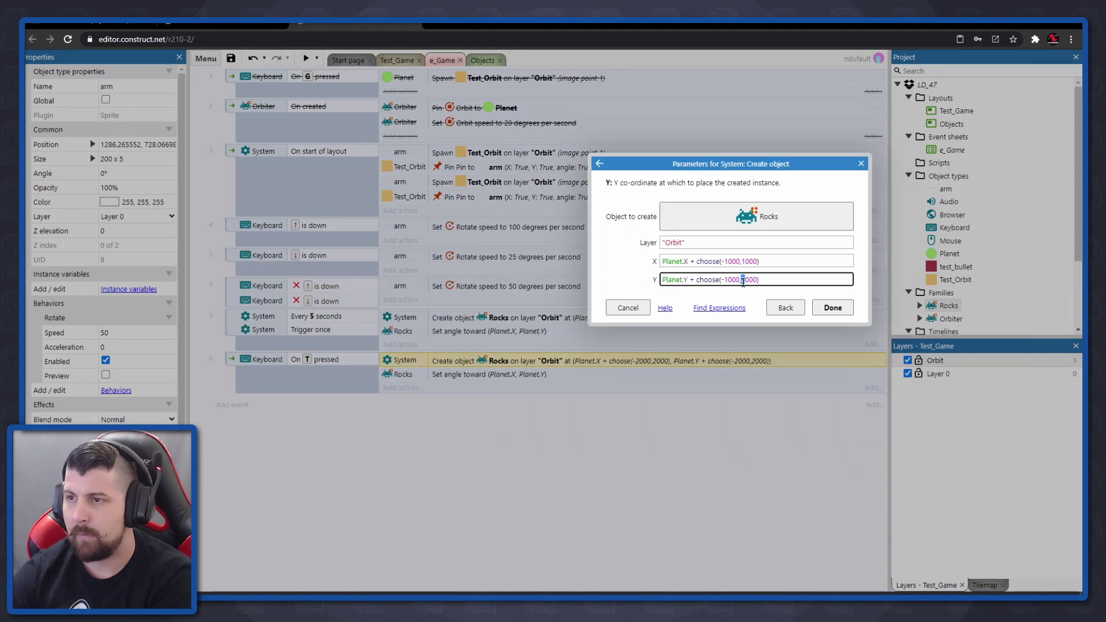
{"action": "key", "text": "Return"}
{"action": "key", "text": "F5"}
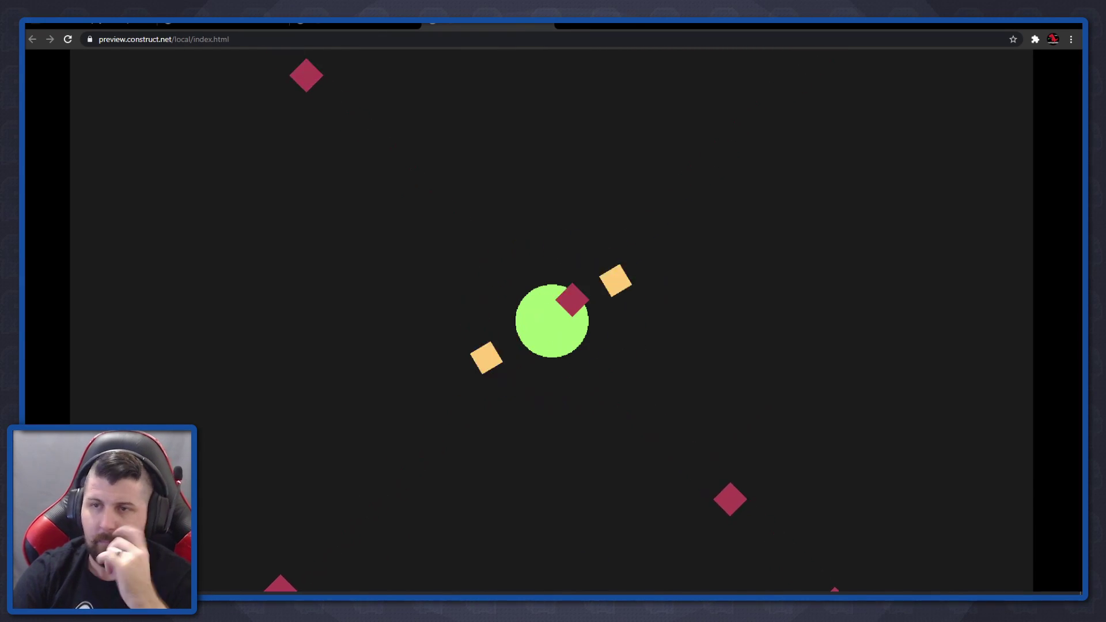
{"action": "left_click", "coordinate": [546, 24]}
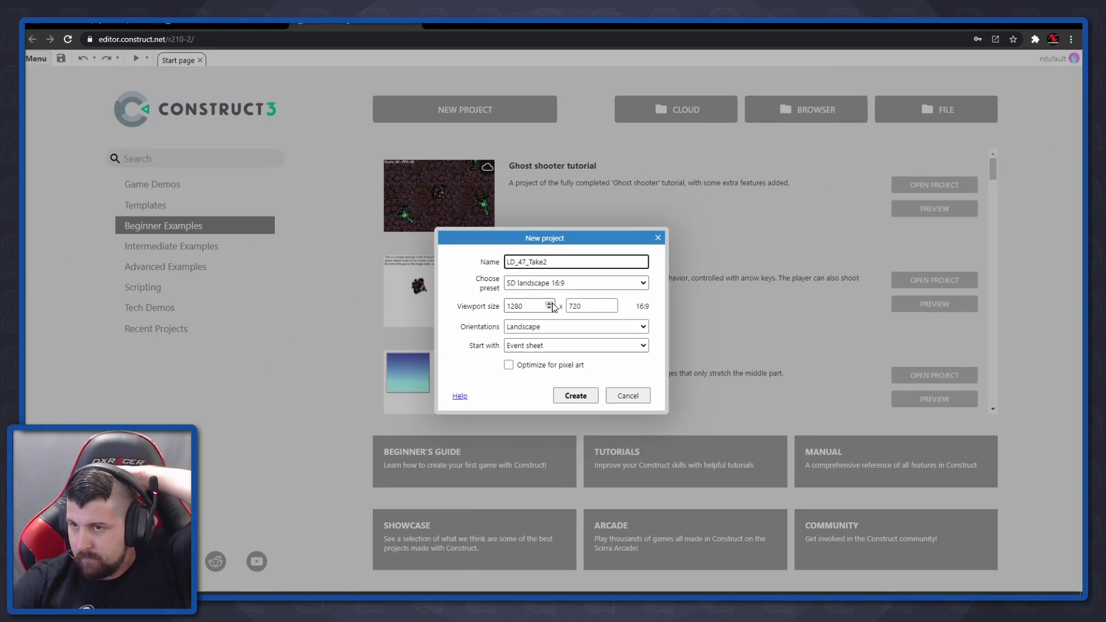
Step: Create the LD_47_Take2 project using the SD landscape 16:9 preset
{"action": "left_click", "coordinate": [553, 283]}
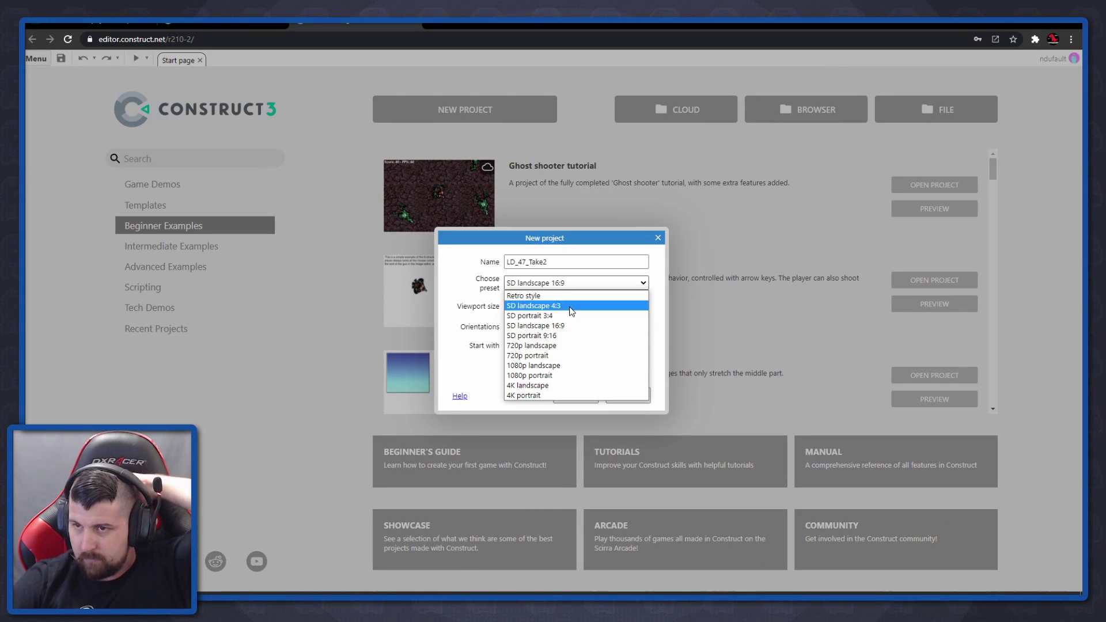
{"action": "left_click", "coordinate": [529, 301]}
{"action": "left_click", "coordinate": [553, 283]}
{"action": "left_click", "coordinate": [576, 313]}
{"action": "left_click", "coordinate": [588, 283]}
{"action": "left_click", "coordinate": [590, 314]}
{"action": "left_click", "coordinate": [578, 400]}
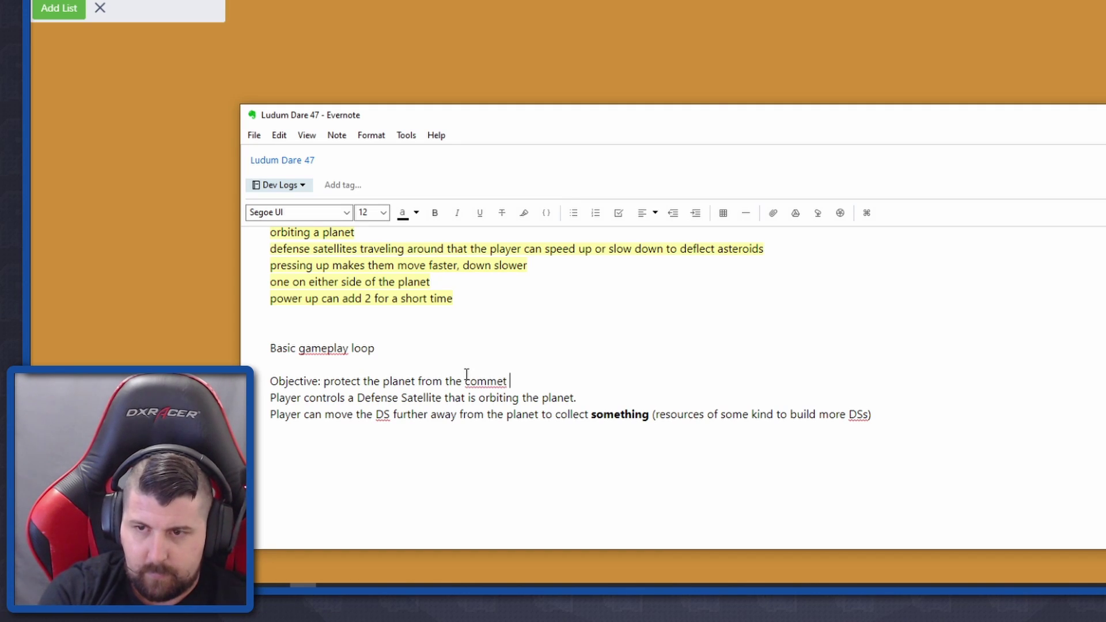
Step: Complete 'shower' and correct 'commet' to 'commit' in the gameplay notes
{"action": "type", "text": "shower"}
{"action": "right_click", "coordinate": [468, 377]}
{"action": "left_click", "coordinate": [490, 7]}
Step: Add 'two play modes' with a bulleted story item about protecting the planet
{"action": "left_click", "coordinate": [430, 355]}
{"action": "key", "text": "Return"}
{"action": "key", "text": "Return"}
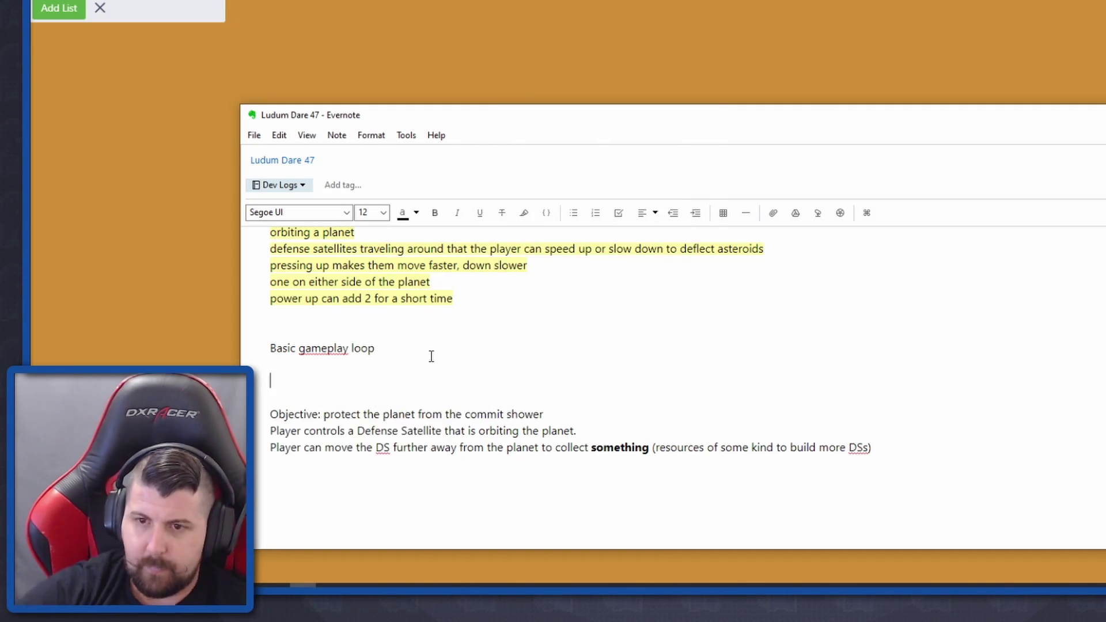
{"action": "type", "text": "two play modes (story"}
{"action": "key", "text": "BackSpace"}
{"action": "key", "text": "BackSpace"}
{"action": "key", "text": "BackSpace"}
{"action": "key", "text": "BackSpace"}
{"action": "key", "text": "BackSpace"}
{"action": "key", "text": "BackSpace"}
{"action": "key", "text": "BackSpace"}
{"action": "key", "text": "Return"}
{"action": "key", "text": "ctrl+shift+b"}
{"action": "type", "text": "story"}
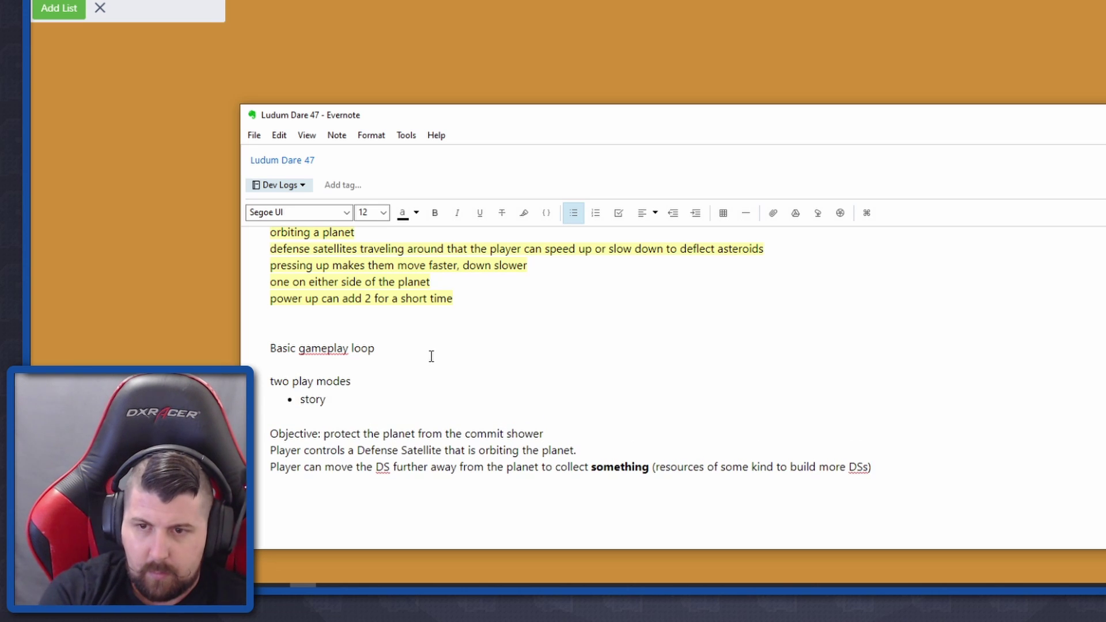
{"action": "type", "text": " you have to protect the plan"}
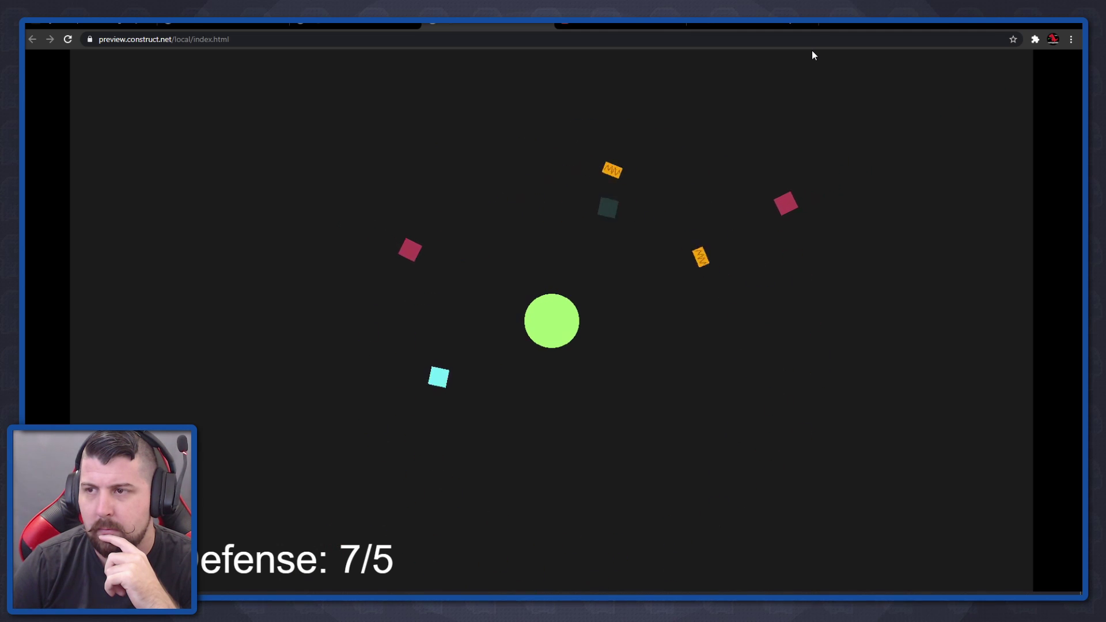
Step: Browse Lospec palettes such as Petite-8 Afterdark, Crayola 13, Funny31 and Apollo
{"action": "left_click", "coordinate": [806, 24]}
{"action": "scroll", "coordinate": [398, 337], "scroll_direction": "down", "scroll_amount": 4}
{"action": "scroll", "coordinate": [381, 316], "scroll_direction": "down", "scroll_amount": 3}
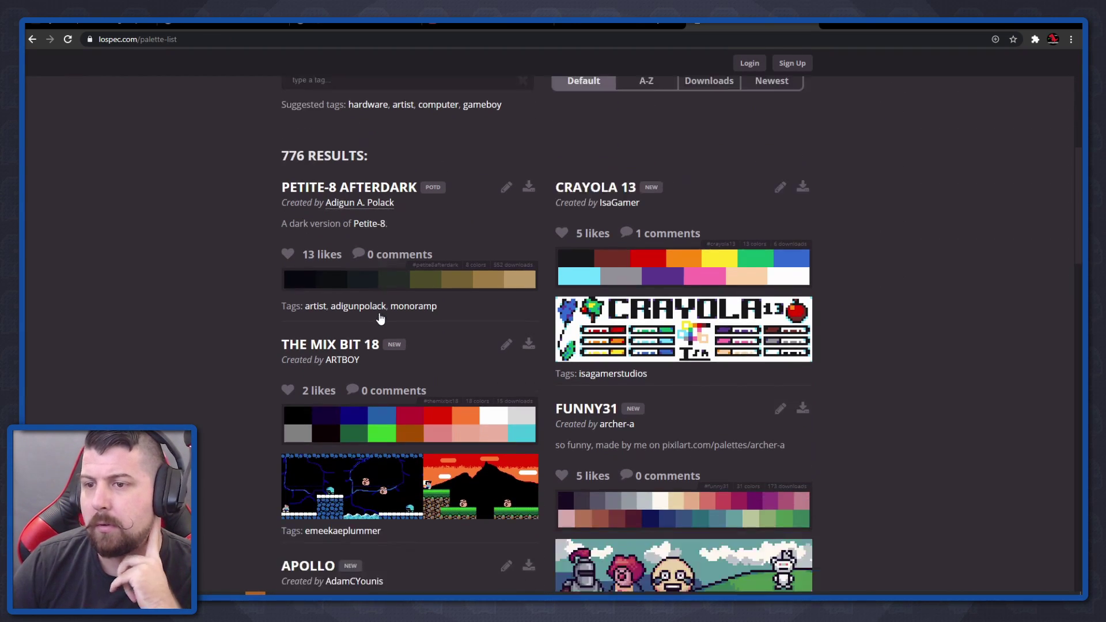
{"action": "scroll", "coordinate": [371, 304], "scroll_direction": "down", "scroll_amount": 3}
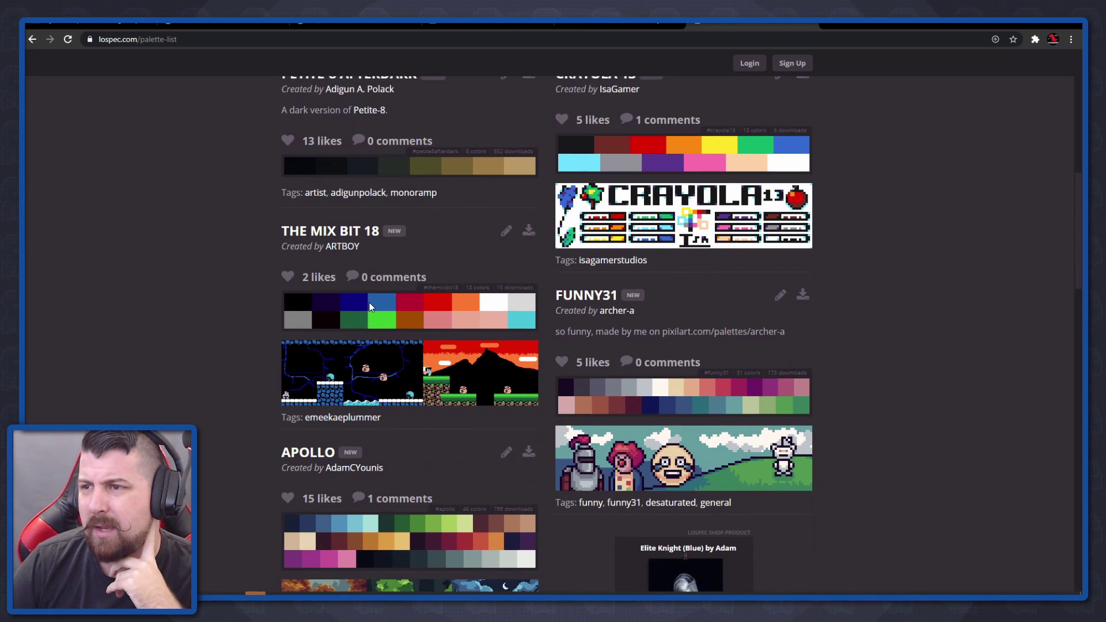
{"action": "scroll", "coordinate": [368, 307], "scroll_direction": "down", "scroll_amount": 3}
{"action": "scroll", "coordinate": [365, 302], "scroll_direction": "up", "scroll_amount": 1}
{"action": "scroll", "coordinate": [365, 300], "scroll_direction": "down", "scroll_amount": 2}
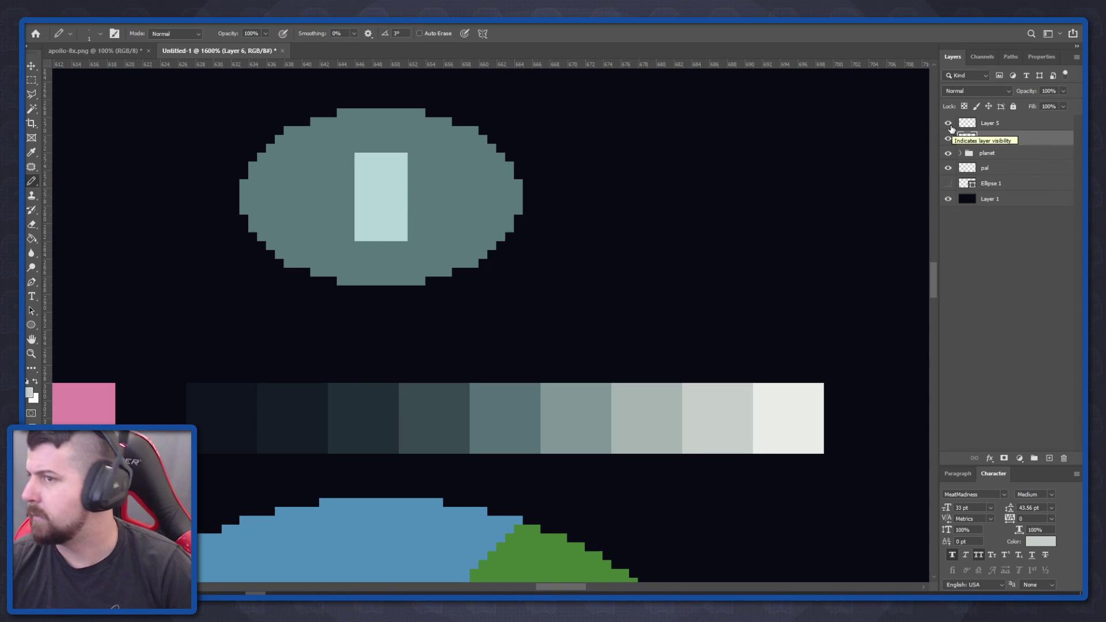
Step: Hide the ellipse layer and pixel-draw the satellite with blue solar panels from the palette
{"action": "left_click", "coordinate": [948, 122]}
{"action": "mouse_move", "coordinate": [509, 246]}
{"action": "left_mouse_down"}
{"action": "mouse_move", "coordinate": [519, 219]}
{"action": "mouse_move", "coordinate": [639, 148]}
{"action": "left_mouse_up"}
{"action": "key", "text": "b"}
{"action": "mouse_move", "coordinate": [404, 417]}
{"action": "left_mouse_down", "text": "ctrl"}
{"action": "mouse_move", "coordinate": [371, 342]}
{"action": "mouse_move", "coordinate": [558, 240]}
{"action": "left_mouse_up", "text": "ctrl"}
{"action": "key", "text": "alt+shift+BackSpace"}
{"action": "left_click", "coordinate": [518, 228]}
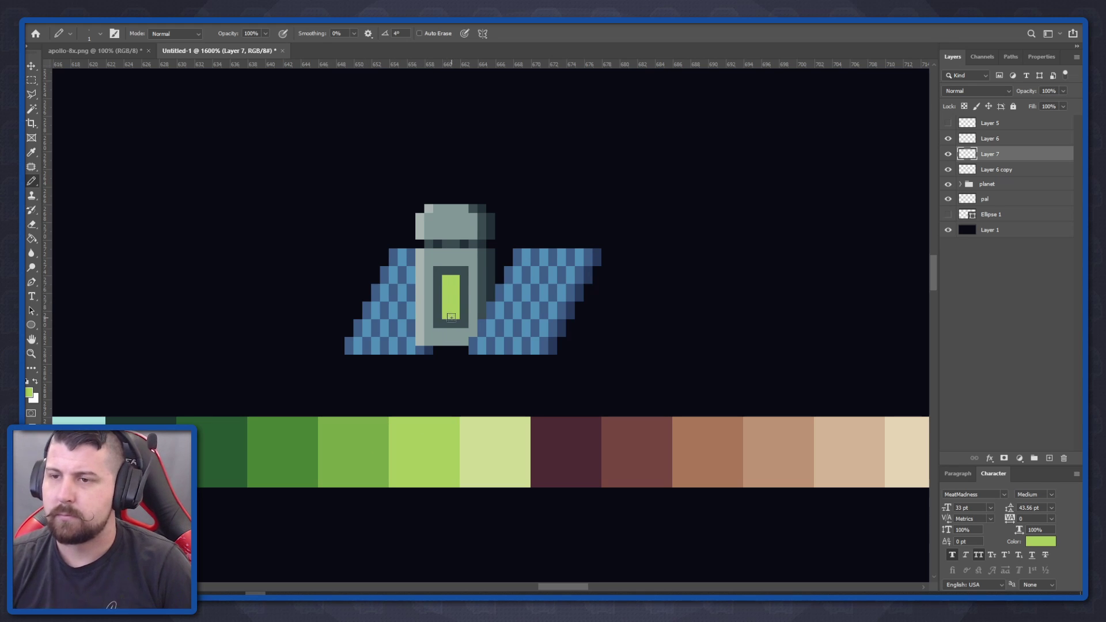
{"action": "left_click", "coordinate": [437, 293]}
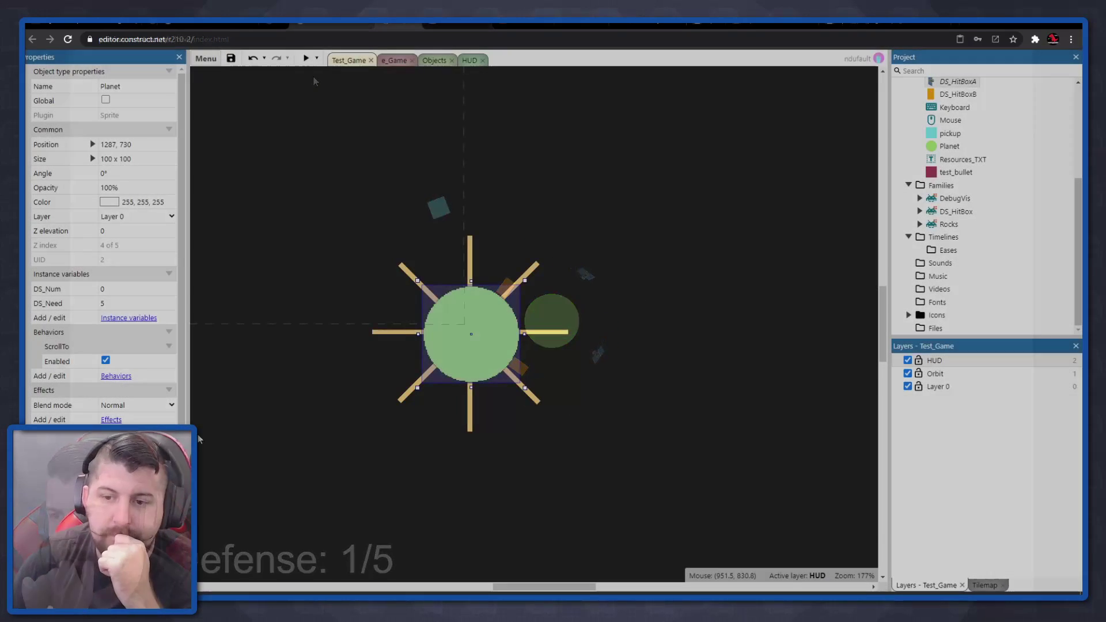
Step: Return to Construct 3, open Test_Game, and insert the Stars tiled background
{"action": "key", "text": "alt+Tab"}
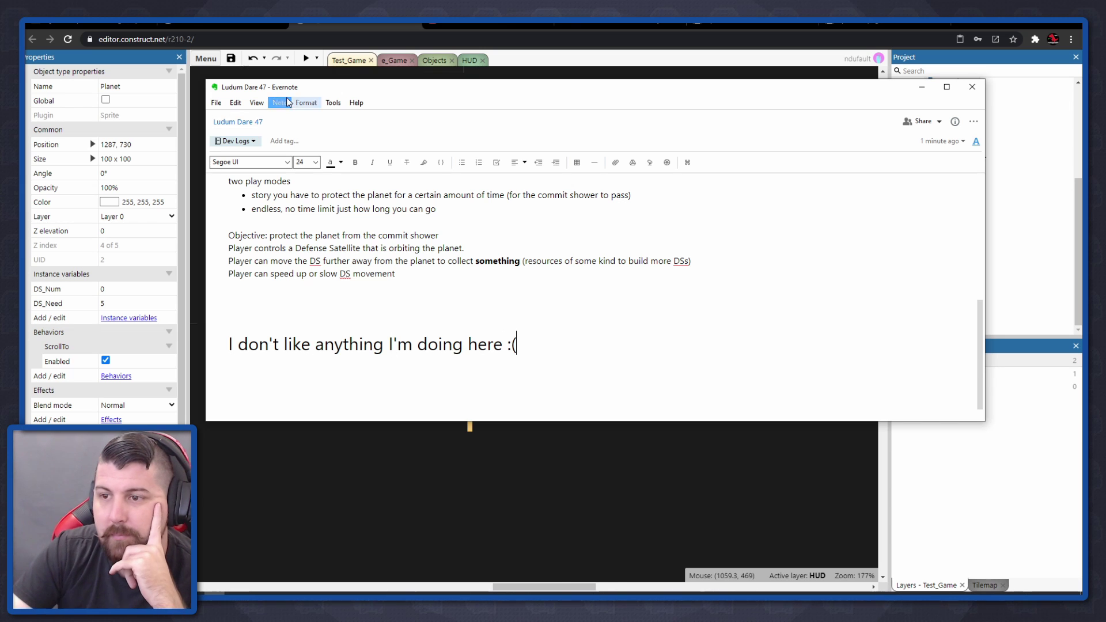
{"action": "left_click", "coordinate": [92, 24]}
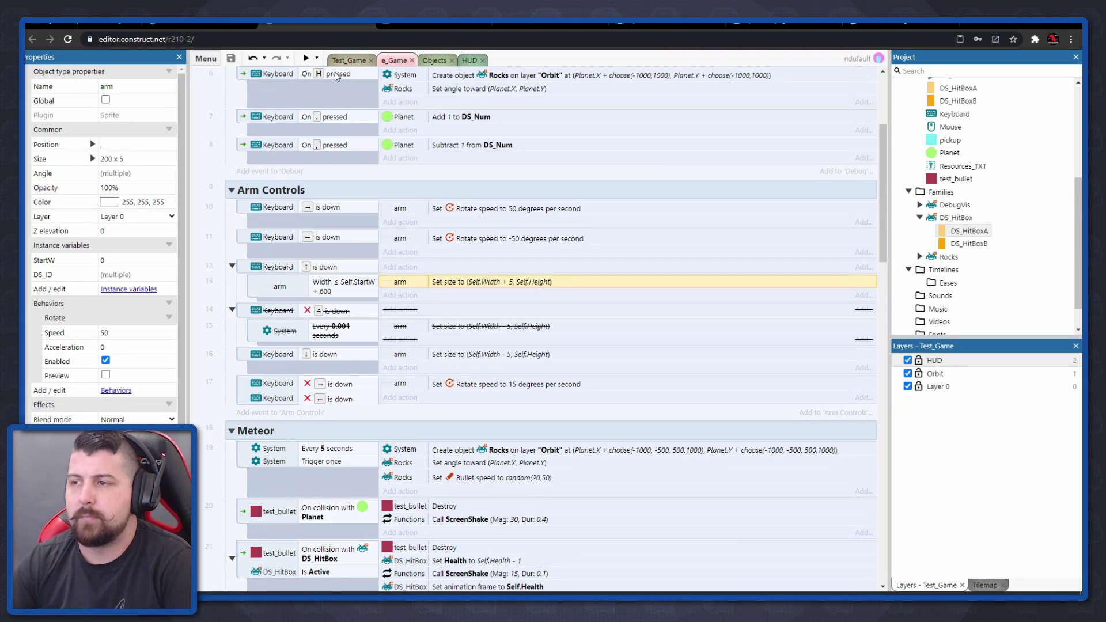
{"action": "left_click", "coordinate": [435, 60]}
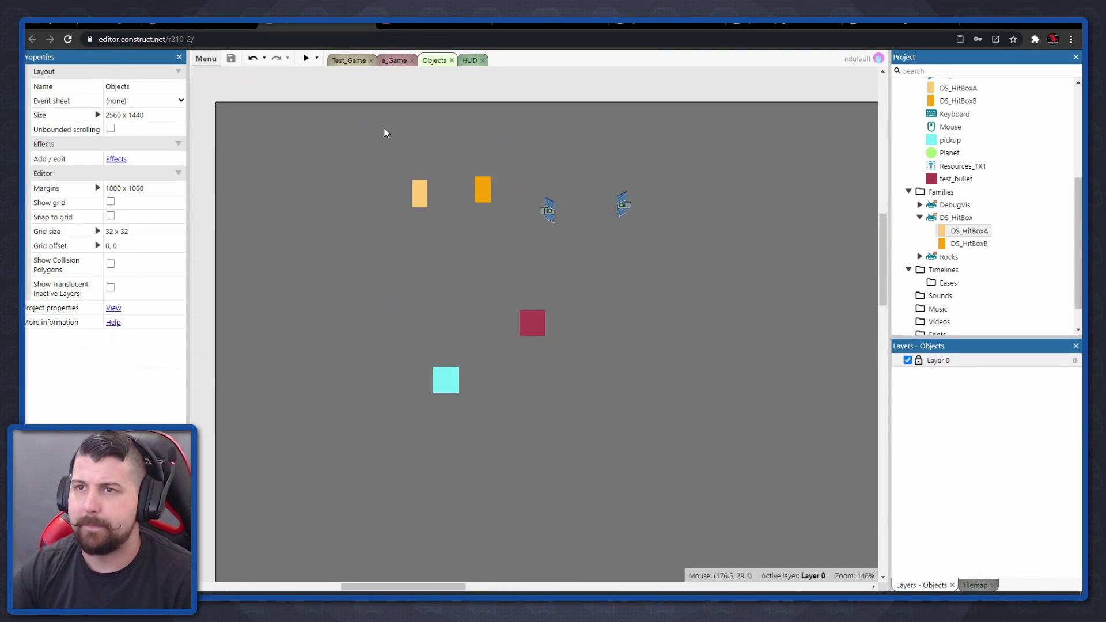
{"action": "left_click", "coordinate": [348, 60]}
{"action": "double_click", "coordinate": [454, 366]}
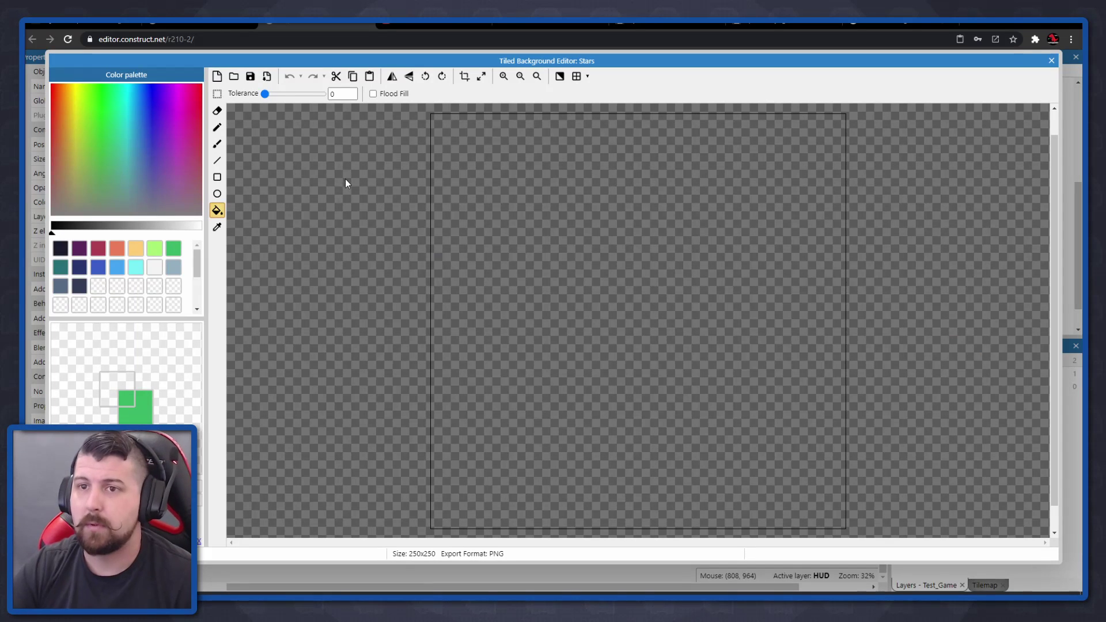
Step: Dot six white pixel stars on Stars, stretch it across the layout, then delete it
{"action": "left_click", "coordinate": [217, 127]}
{"action": "left_click", "coordinate": [155, 266]}
{"action": "left_click", "coordinate": [438, 122]}
{"action": "left_click", "coordinate": [509, 286]}
{"action": "left_click", "coordinate": [529, 458]}
{"action": "left_click", "coordinate": [715, 508]}
{"action": "left_click", "coordinate": [773, 204]}
{"action": "left_click", "coordinate": [829, 125]}
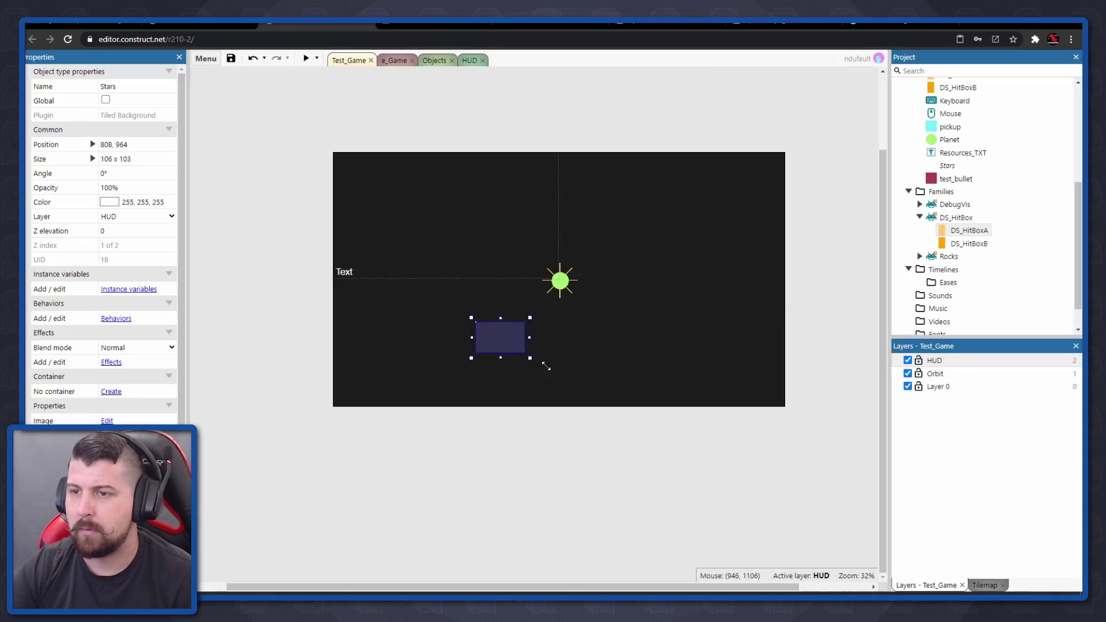
{"action": "left_click_drag", "start_coordinate": [546, 363], "coordinate": [807, 423]}
{"action": "key", "text": "Delete"}
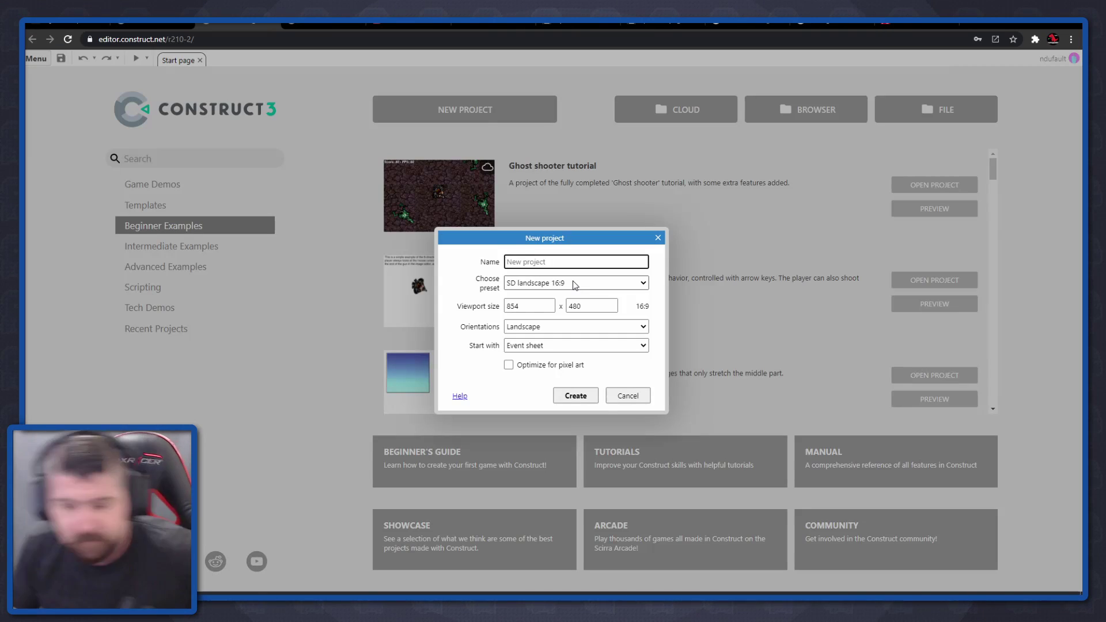
Step: Create the LD_take4 project, add the P_Box sprite, and start inserting another object
{"action": "type", "text": "LD_take4"}
{"action": "key", "text": "Return"}
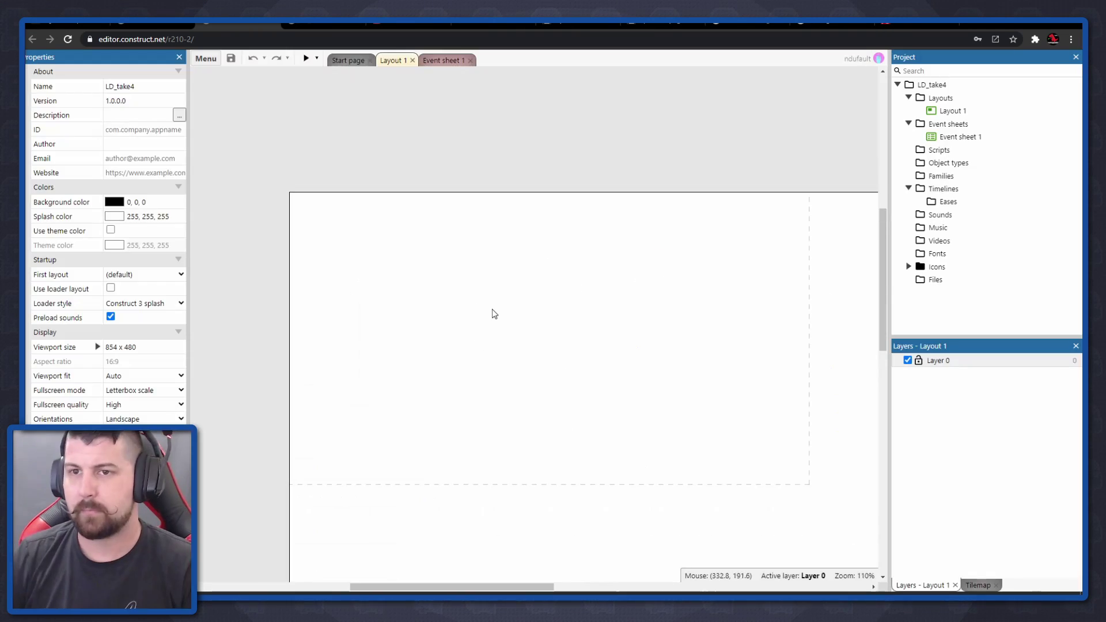
{"action": "double_click", "coordinate": [514, 282]}
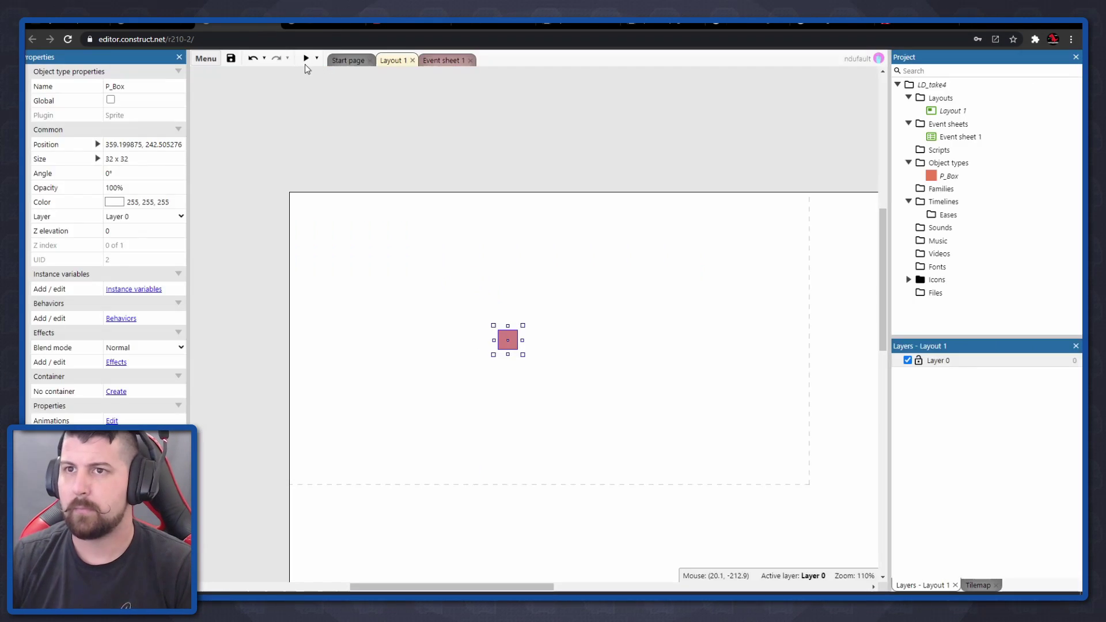
{"action": "left_click", "coordinate": [434, 348]}
{"action": "double_click", "coordinate": [529, 410]}
{"action": "type", "text": "soli"}
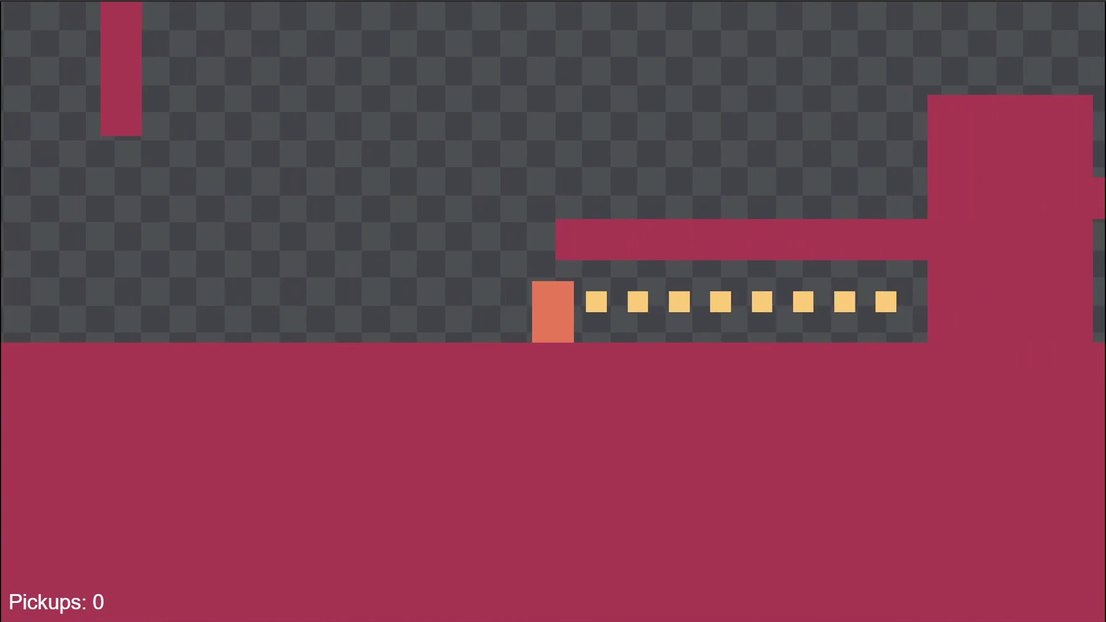
Step: Run and jump across the lower platforms with the arrow keys, collecting pickups
{"action": "key", "text": "Left"}
{"action": "key", "text": "Up"}
{"action": "key", "text": "Right"}
{"action": "key", "text": "Left"}
{"action": "key", "text": "Up"}
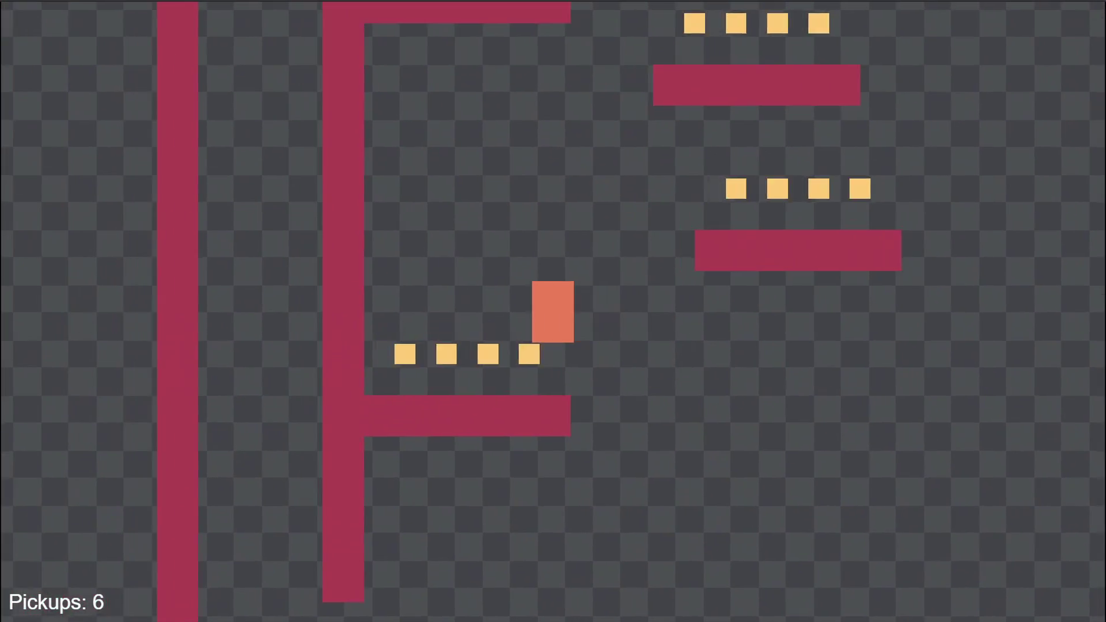
{"action": "key", "text": "Left"}
{"action": "key", "text": "Up"}
{"action": "key", "text": "Right"}
{"action": "key", "text": "Up"}
{"action": "key", "text": "Up"}
{"action": "key", "text": "Left"}
{"action": "key", "text": "Up"}
{"action": "key", "text": "Up"}
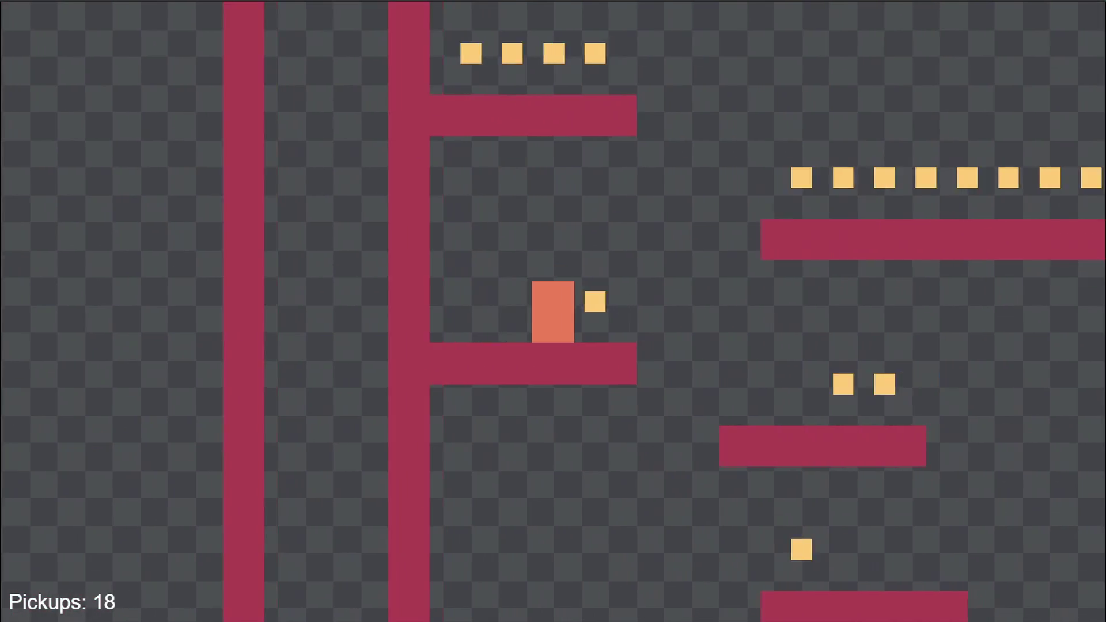
{"action": "key", "text": "Right"}
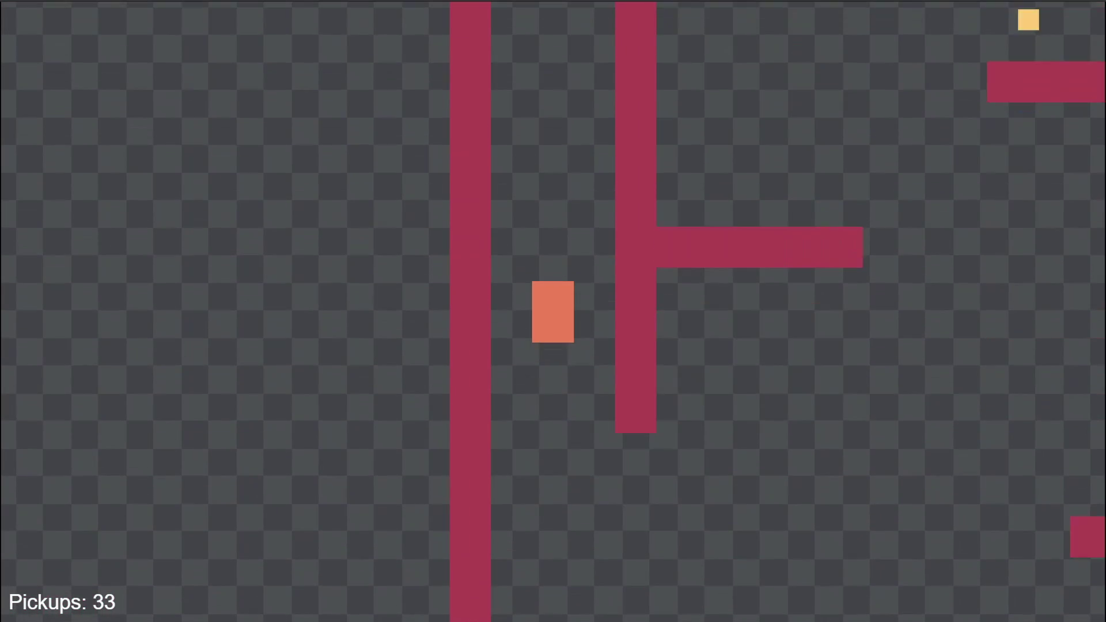
Step: Climb the shaft toward the big right-hand wall, collecting pickups until the counter reaches 33
{"action": "key", "text": "Right"}
{"action": "key", "text": "space"}
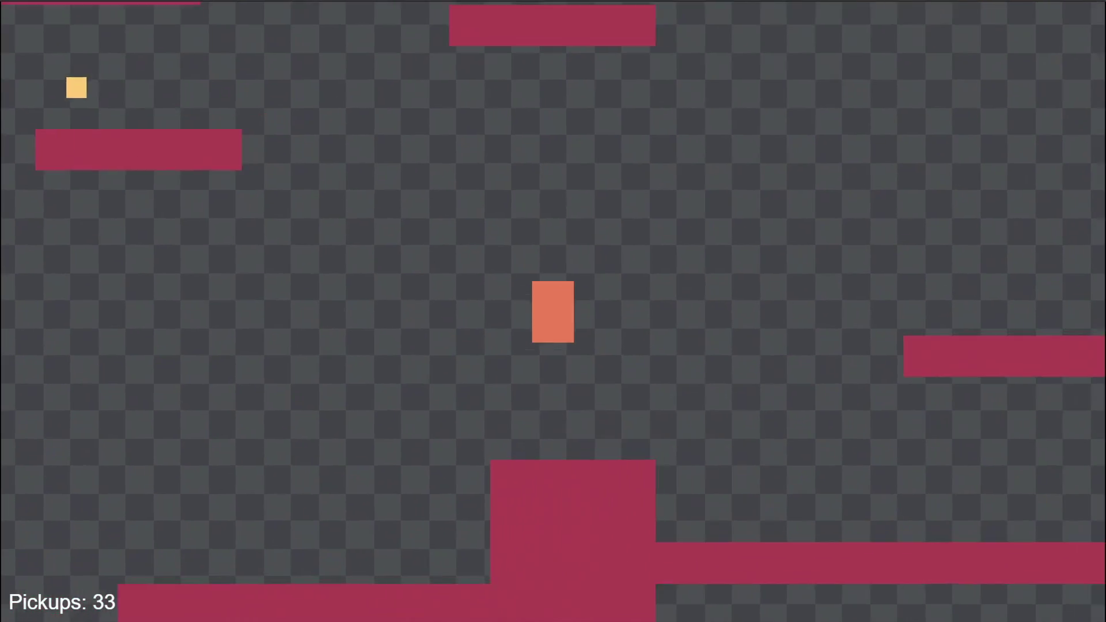
{"action": "key", "text": "Right"}
{"action": "key", "text": "space"}
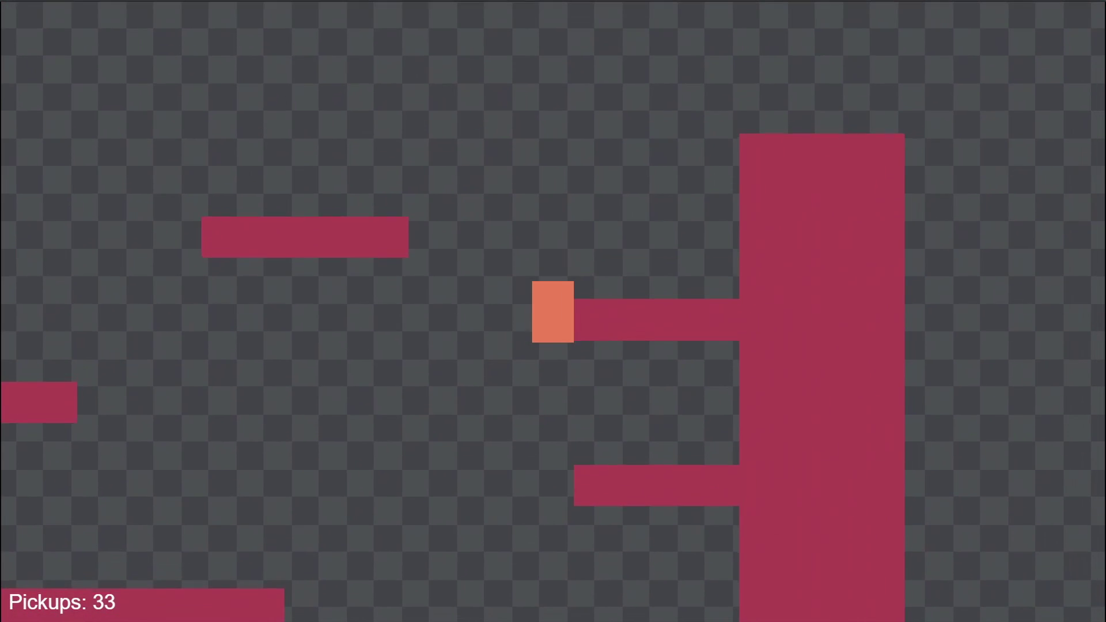
{"action": "key", "text": "space"}
{"action": "key", "text": "Left"}
{"action": "key", "text": "Right"}
{"action": "key", "text": "Left"}
{"action": "key", "text": "space"}
{"action": "key", "text": "Left"}
{"action": "key", "text": "Right"}
{"action": "key", "text": "space"}
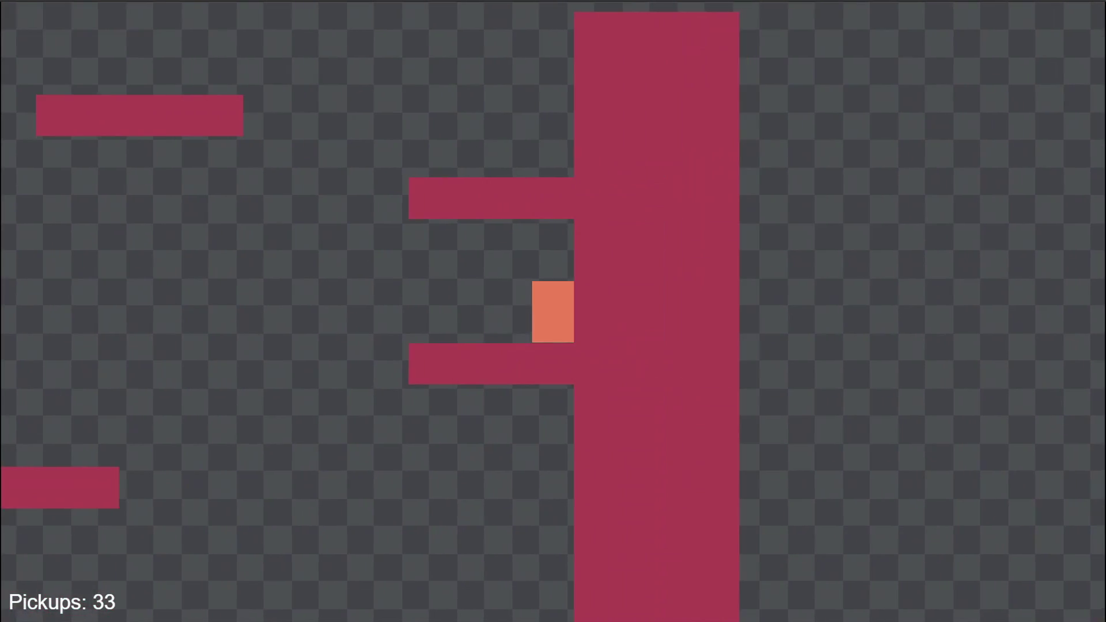
{"action": "key", "text": "space"}
{"action": "key", "text": "Left"}
{"action": "key", "text": "Right"}
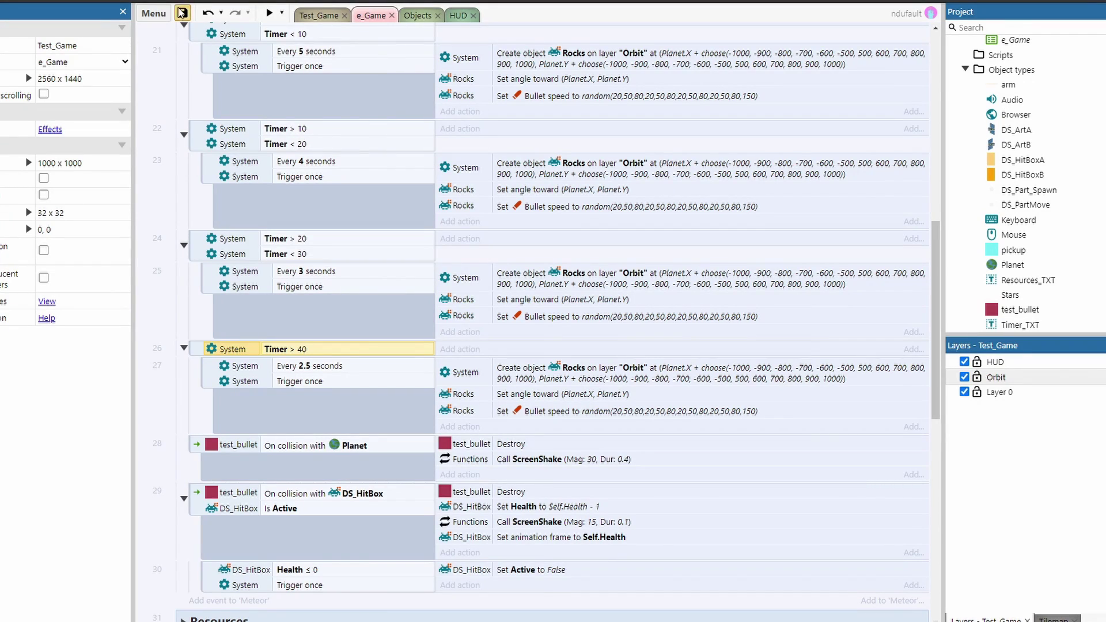
Step: Save the Orbiting Defence .c3p project to Dropbox
{"action": "left_click", "coordinate": [182, 12]}
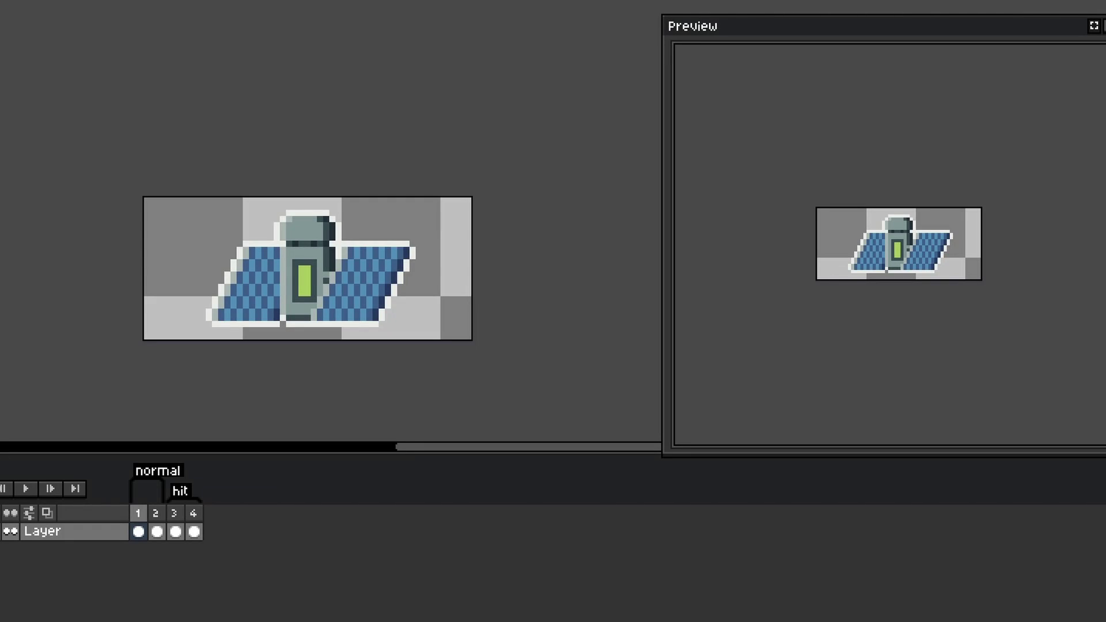
Step: Show the satellite's hit frame 3 and paint dark strokes on the rock sprite
{"action": "left_click", "coordinate": [176, 531]}
{"action": "scroll", "coordinate": [178, 224], "scroll_direction": "up", "scroll_amount": 2}
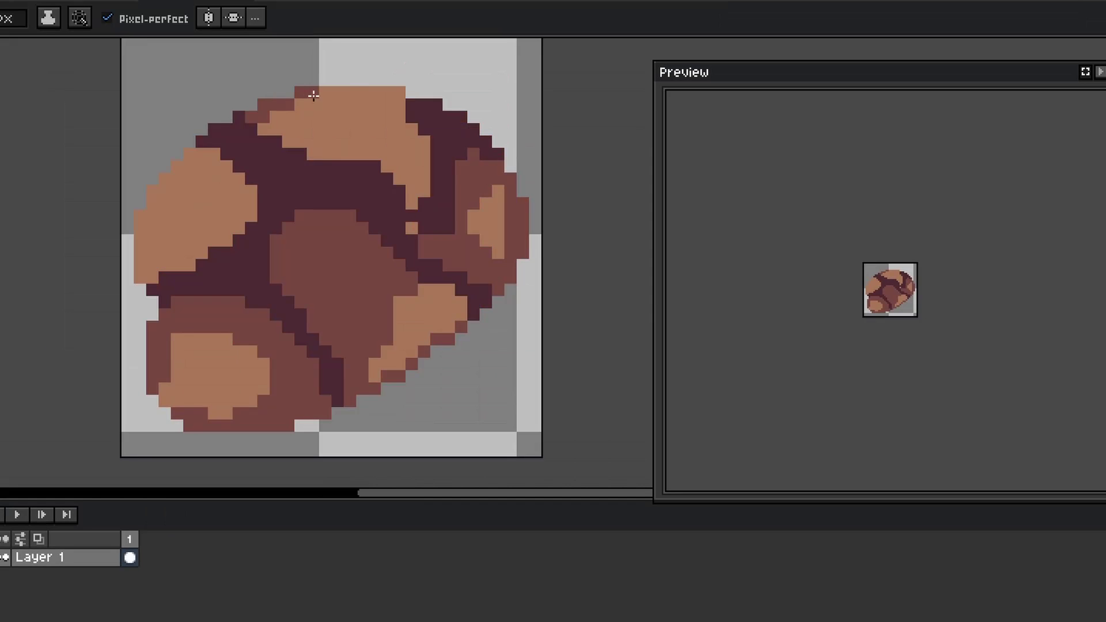
{"action": "mouse_move", "coordinate": [369, 116]}
{"action": "left_mouse_down"}
{"action": "mouse_move", "coordinate": [419, 185]}
{"action": "mouse_move", "coordinate": [315, 153]}
{"action": "left_mouse_up"}
Step: Outline and fill the left and centre rock blobs, then add shading strokes to the centre blob
{"action": "left_click_drag", "start_coordinate": [190, 173], "coordinate": [217, 240]}
{"action": "key", "text": "g"}
{"action": "left_click", "coordinate": [222, 239]}
{"action": "key", "text": "b"}
{"action": "left_click_drag", "start_coordinate": [288, 230], "coordinate": [346, 256]}
{"action": "key", "text": "g"}
{"action": "left_click", "coordinate": [343, 217]}
{"action": "key", "text": "b"}
{"action": "left_click_drag", "start_coordinate": [342, 218], "coordinate": [304, 209]}
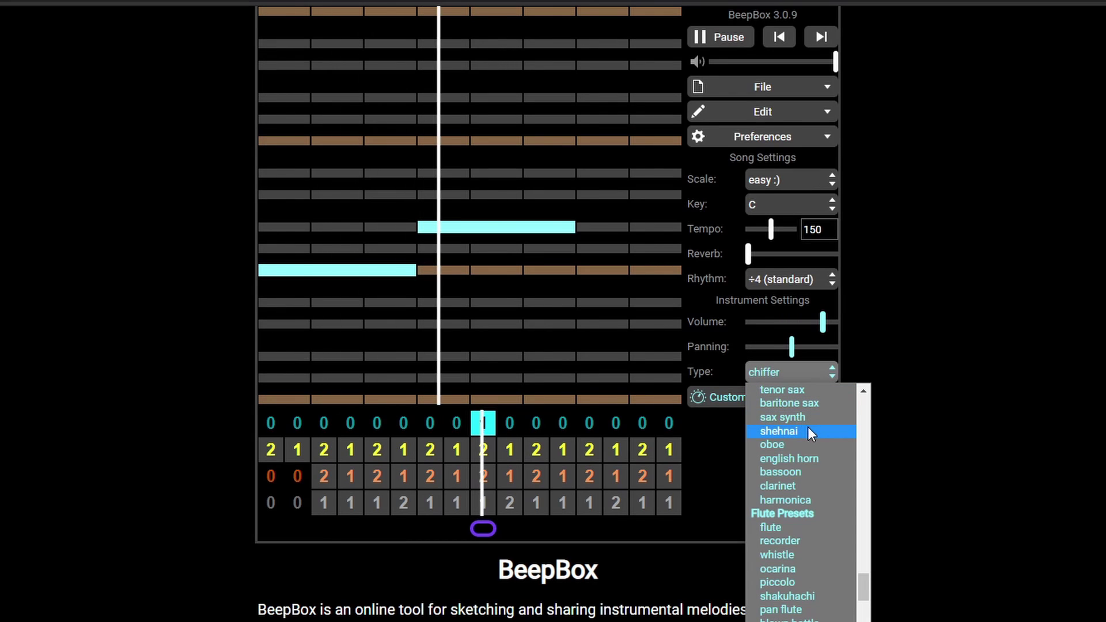
Step: Change the cyan channel's instrument from sax synth to warm pad under Pad Presets
{"action": "left_click", "coordinate": [808, 416]}
{"action": "left_click", "coordinate": [803, 372]}
{"action": "scroll", "coordinate": [799, 482], "scroll_direction": "down", "scroll_amount": 5}
{"action": "scroll", "coordinate": [817, 477], "scroll_direction": "up", "scroll_amount": 3}
{"action": "scroll", "coordinate": [816, 483], "scroll_direction": "down", "scroll_amount": 3}
{"action": "scroll", "coordinate": [817, 486], "scroll_direction": "down", "scroll_amount": 1}
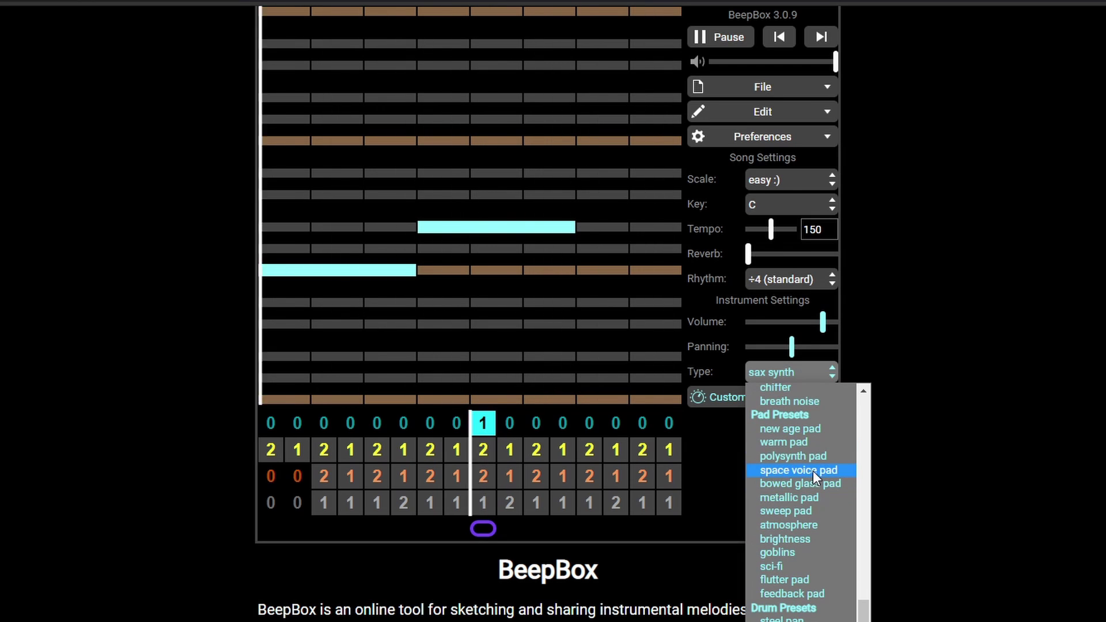
{"action": "left_click", "coordinate": [807, 442]}
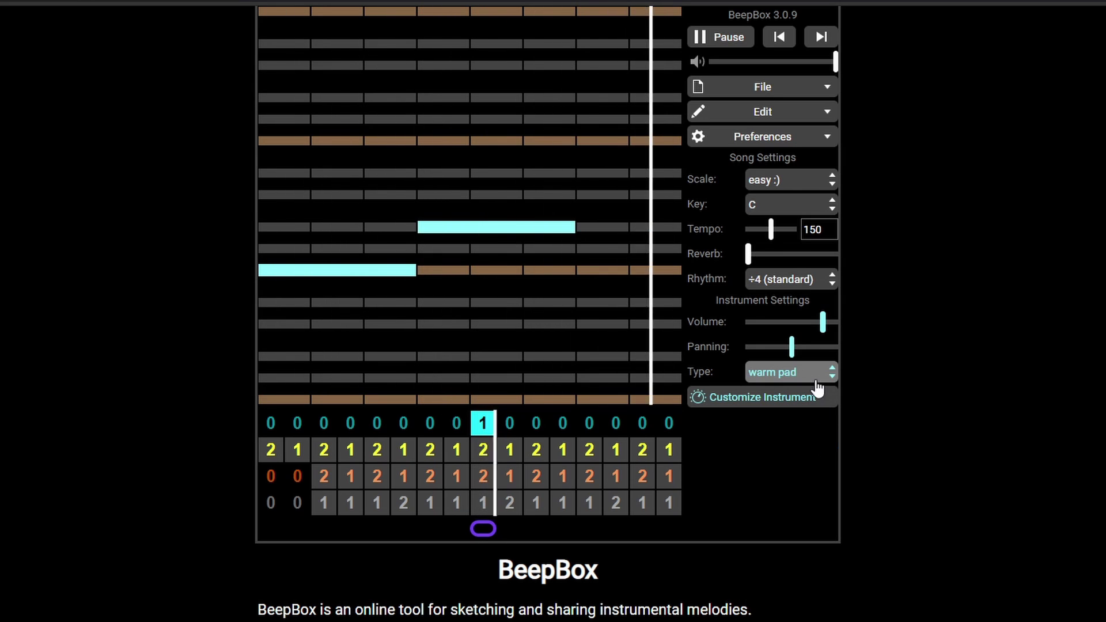
Step: Reopen the instrument type list, then start playing the song
{"action": "left_click", "coordinate": [778, 372]}
{"action": "scroll", "coordinate": [792, 433], "scroll_direction": "up", "scroll_amount": 1}
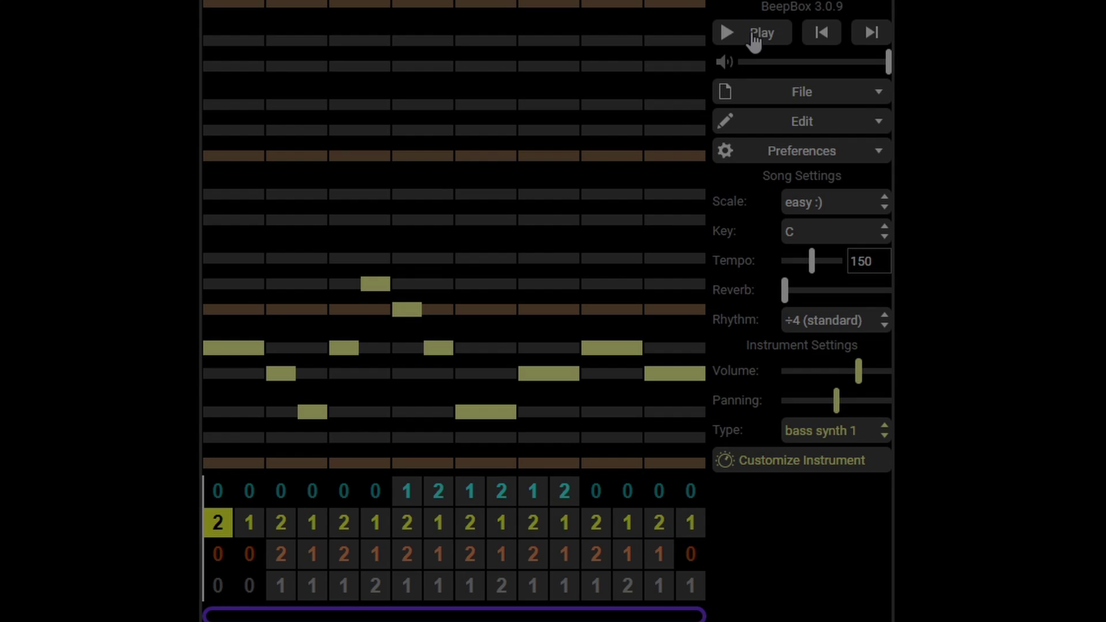
{"action": "left_click", "coordinate": [753, 33]}
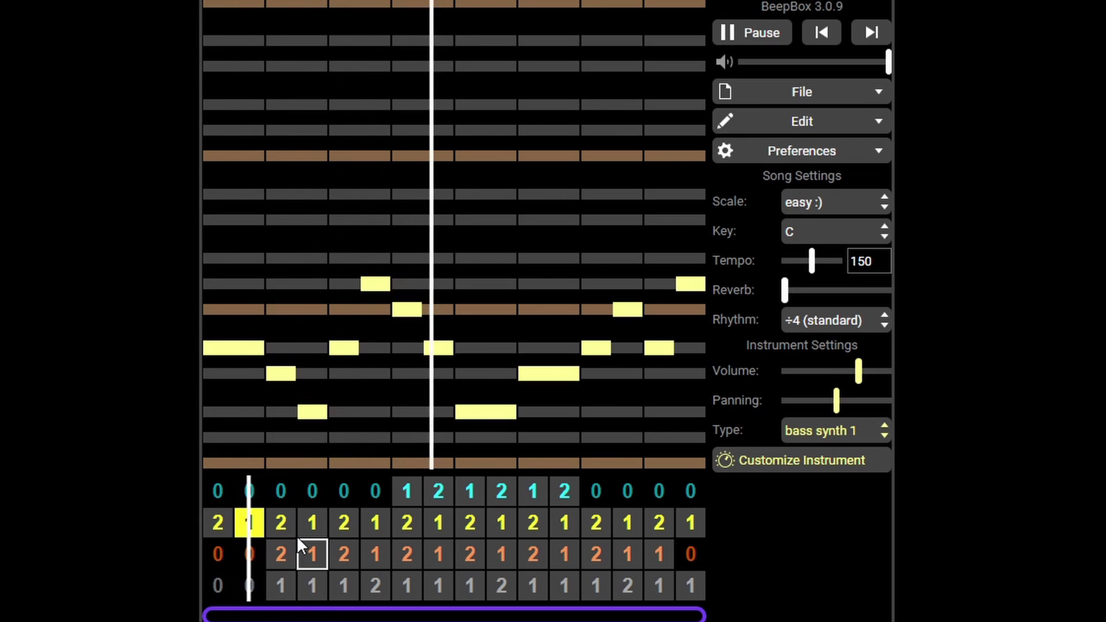
{"action": "left_click", "coordinate": [282, 526]}
{"action": "left_click", "coordinate": [284, 562]}
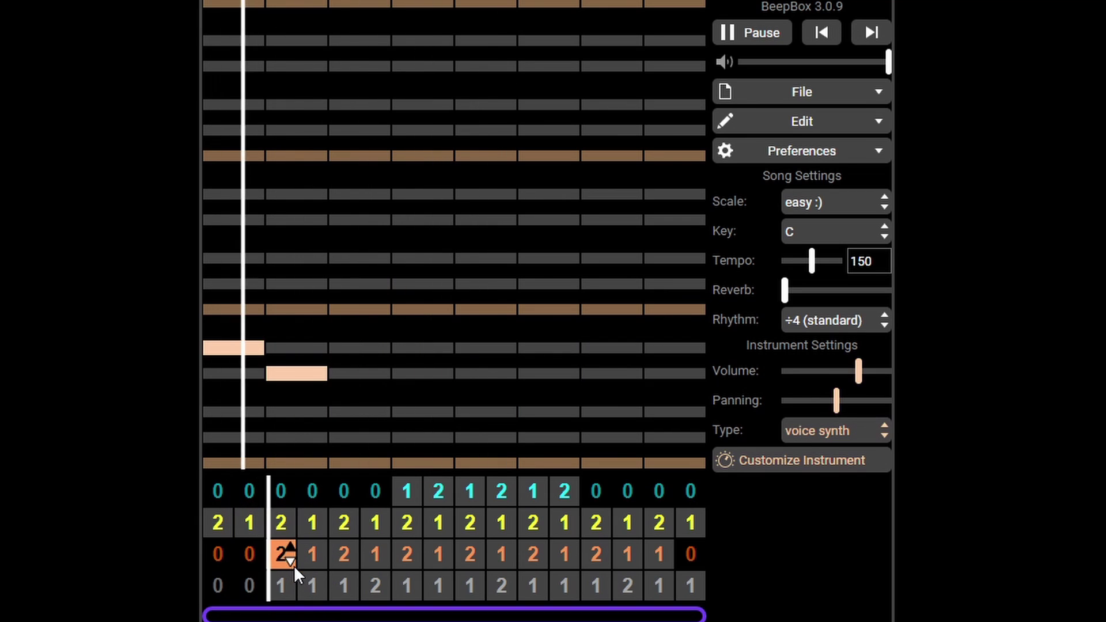
{"action": "left_click", "coordinate": [309, 563]}
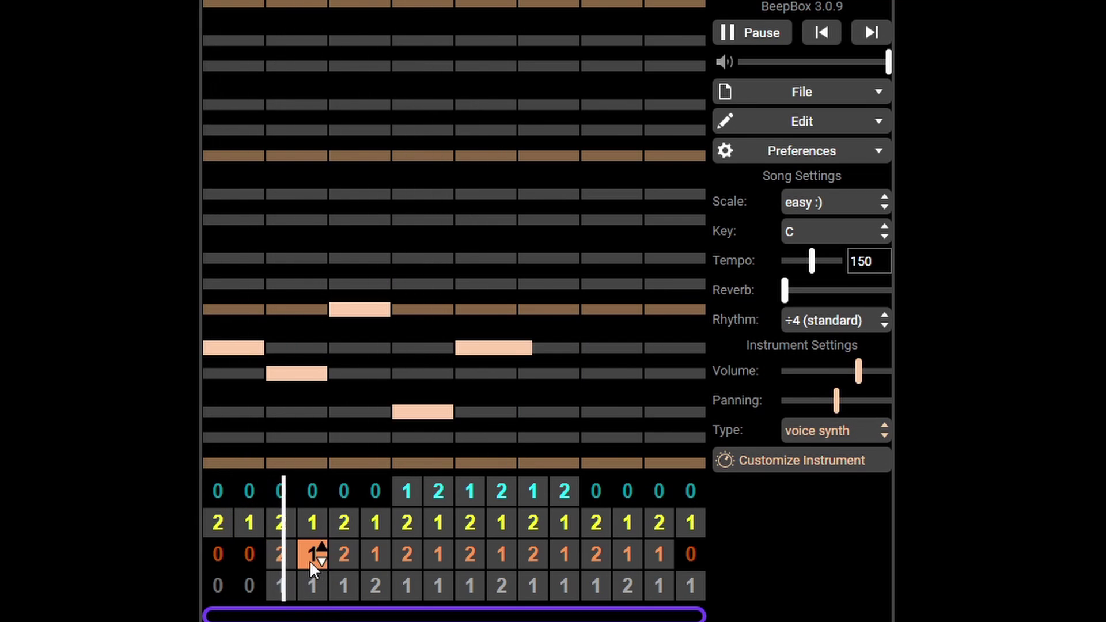
{"action": "left_click", "coordinate": [343, 583]}
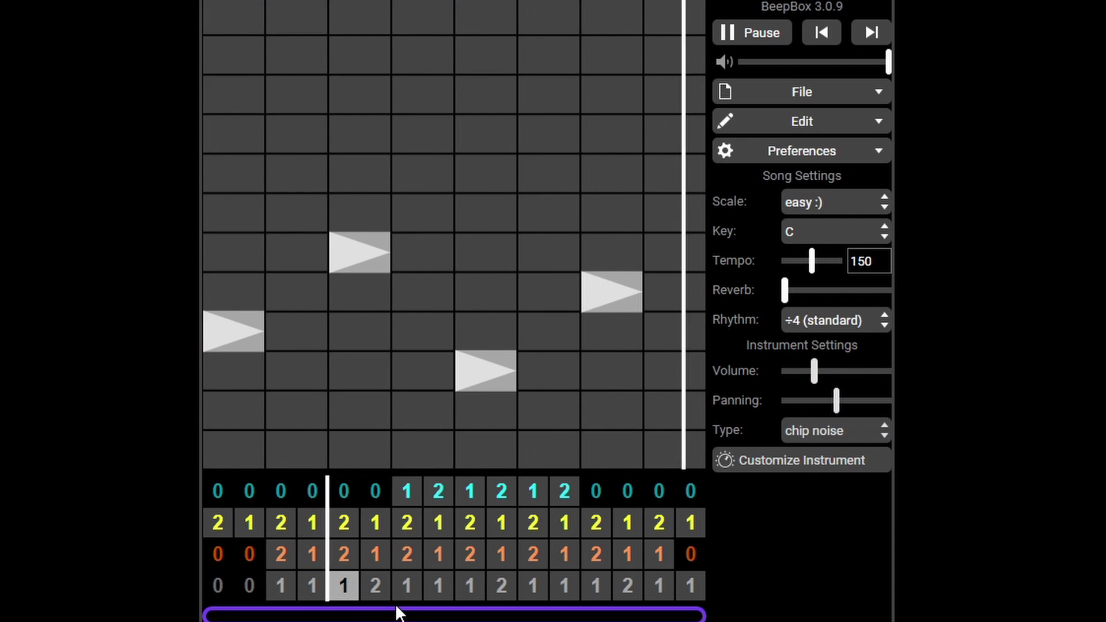
{"action": "left_click", "coordinate": [377, 583]}
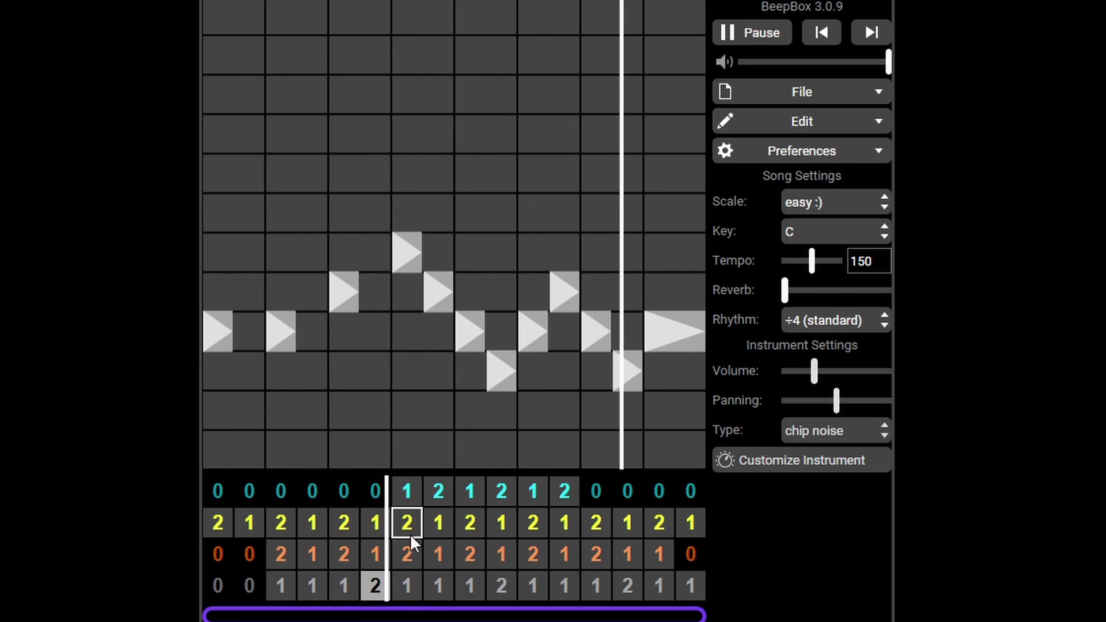
{"action": "left_click", "coordinate": [407, 491]}
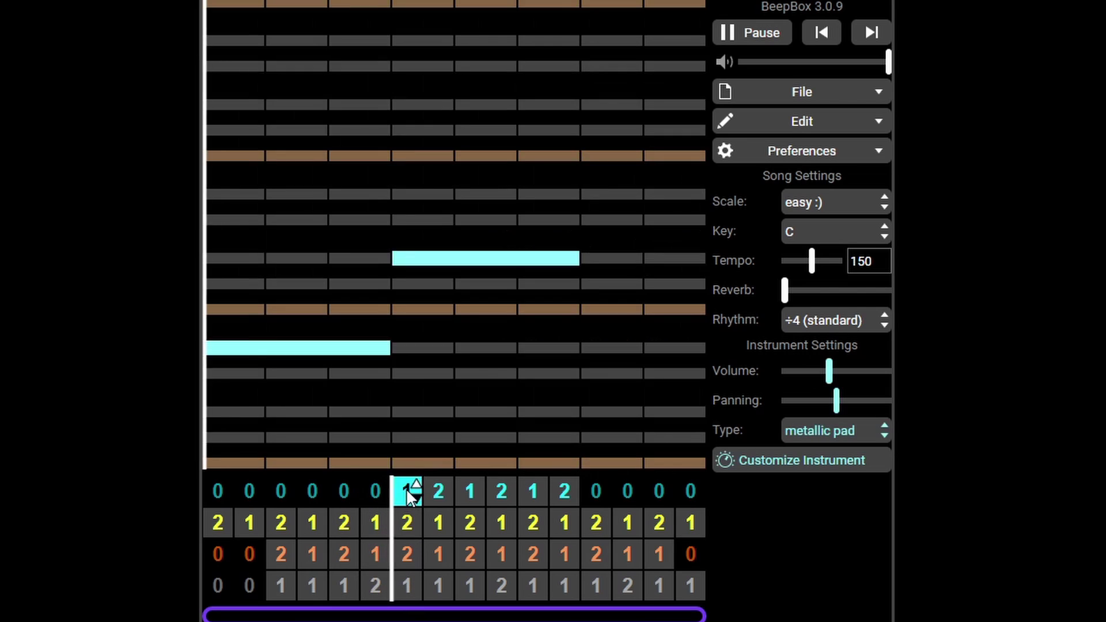
{"action": "left_click", "coordinate": [441, 487]}
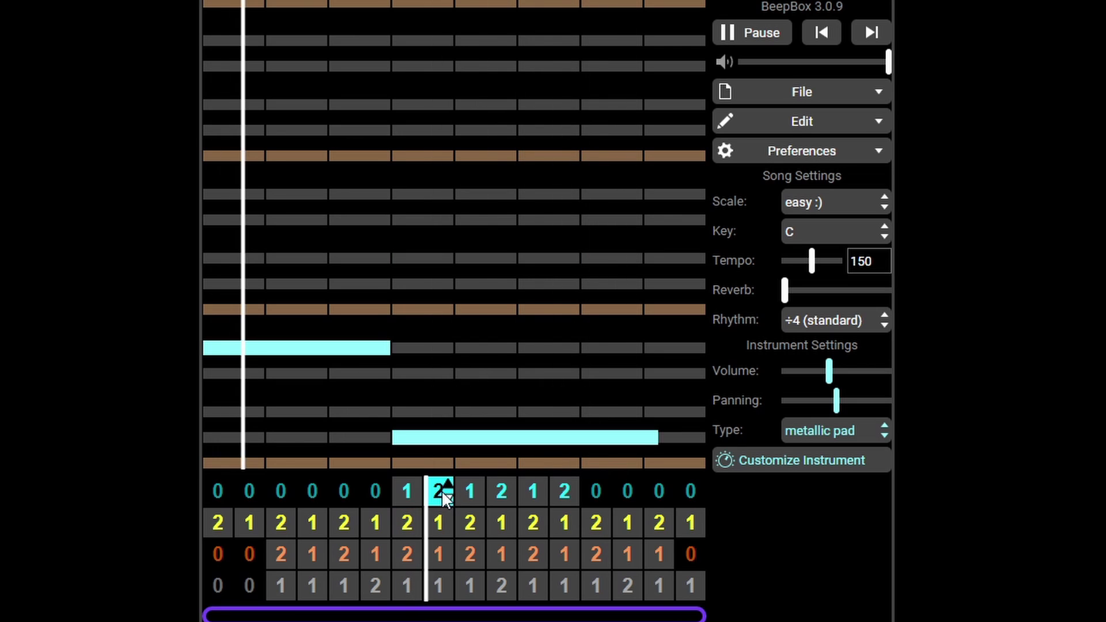
{"action": "left_click", "coordinate": [468, 551]}
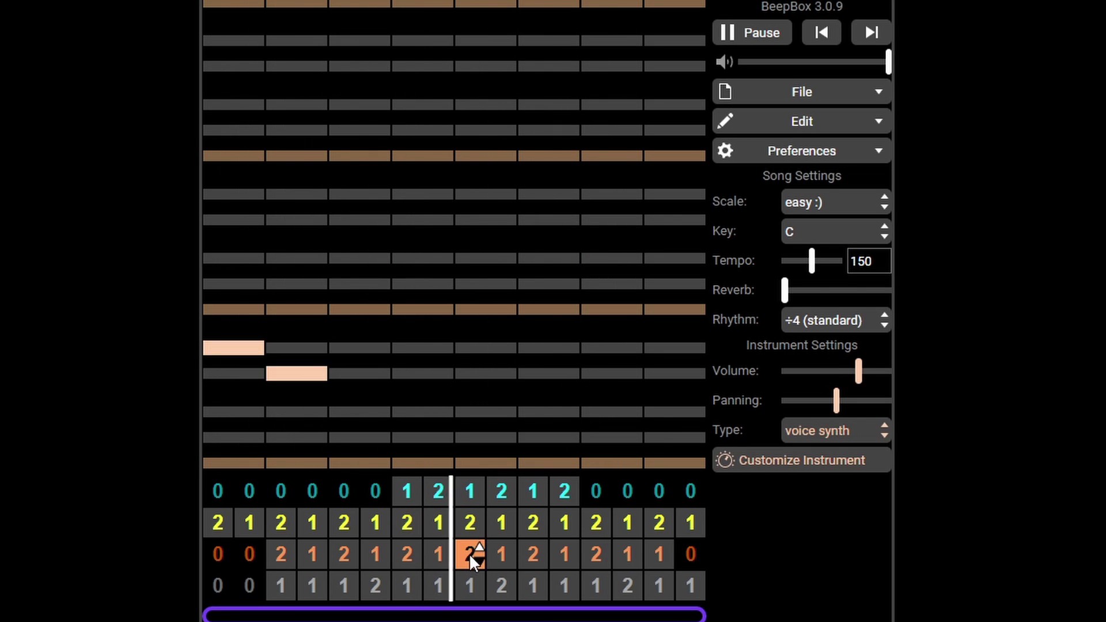
{"action": "left_click", "coordinate": [468, 519]}
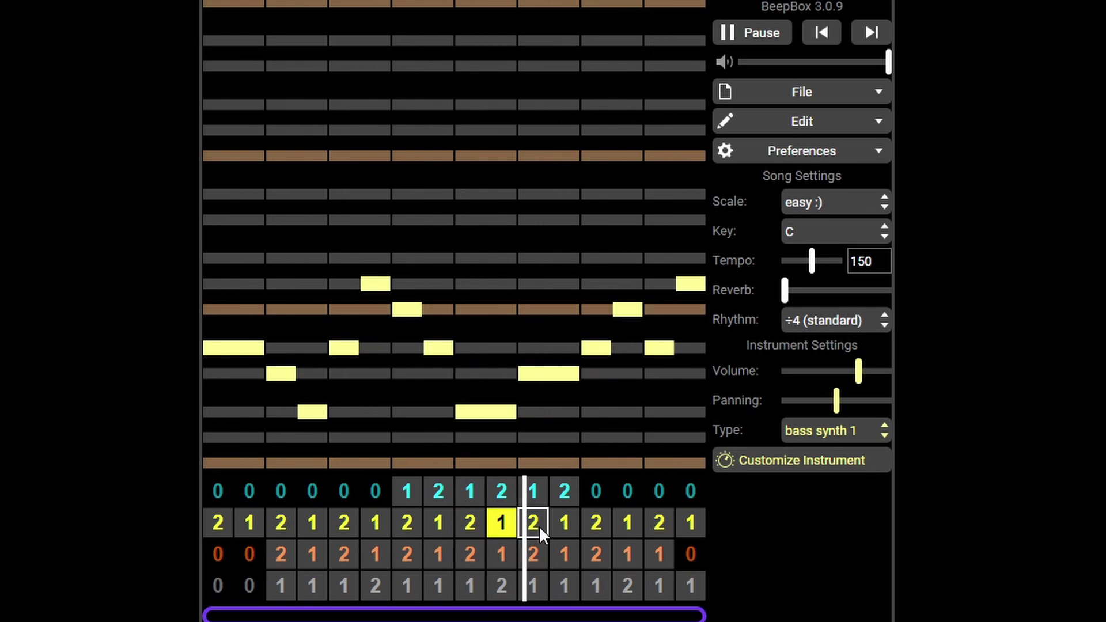
{"action": "left_click", "coordinate": [565, 490]}
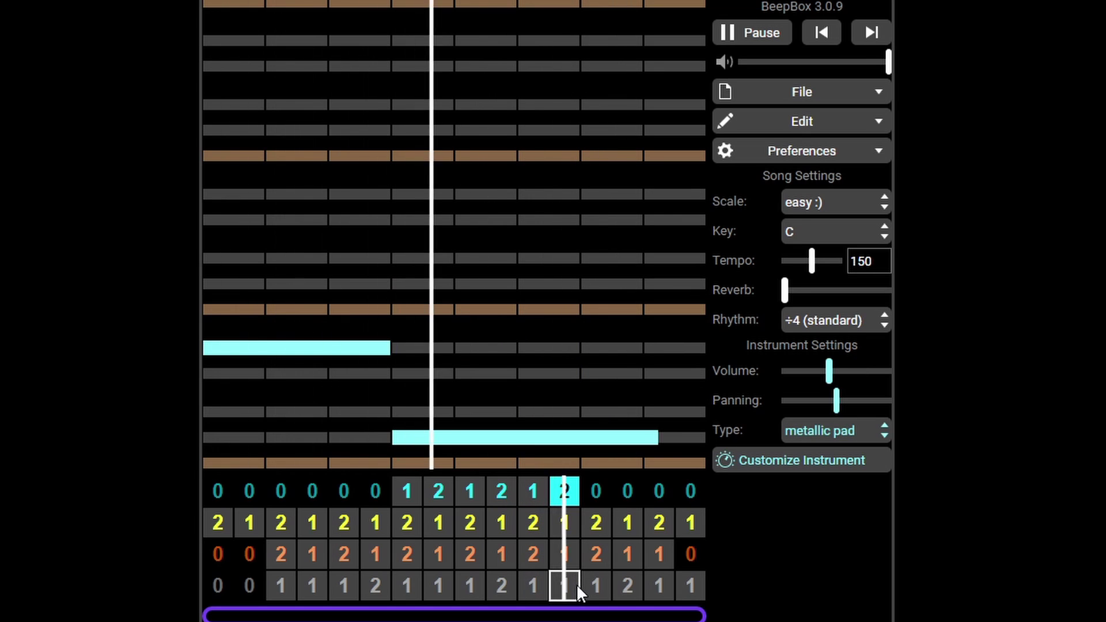
{"action": "left_click", "coordinate": [595, 553]}
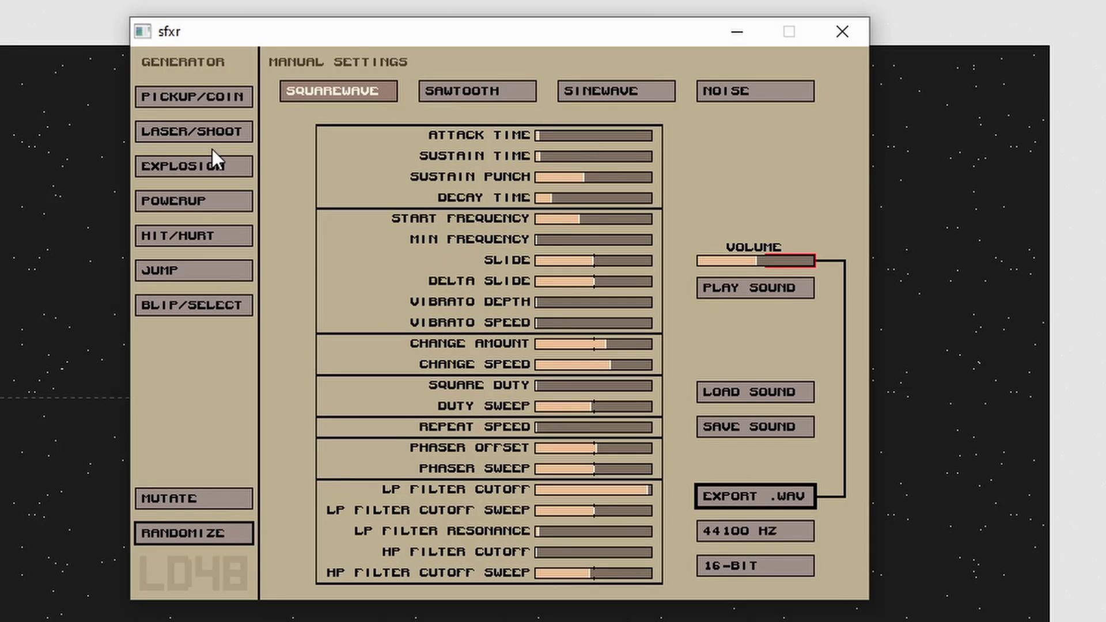
Step: Generate PICKUP/COIN sound variations in sfxr until a good one plays
{"action": "left_click", "coordinate": [201, 133]}
{"action": "left_click", "coordinate": [191, 99]}
{"action": "left_click", "coordinate": [191, 99]}
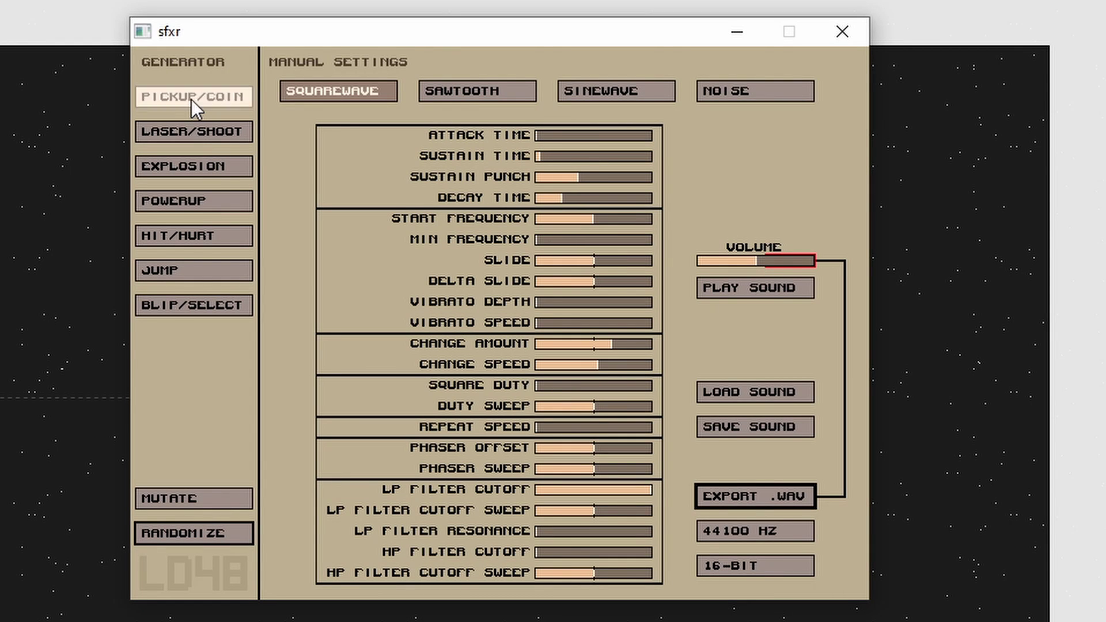
{"action": "left_click", "coordinate": [191, 99]}
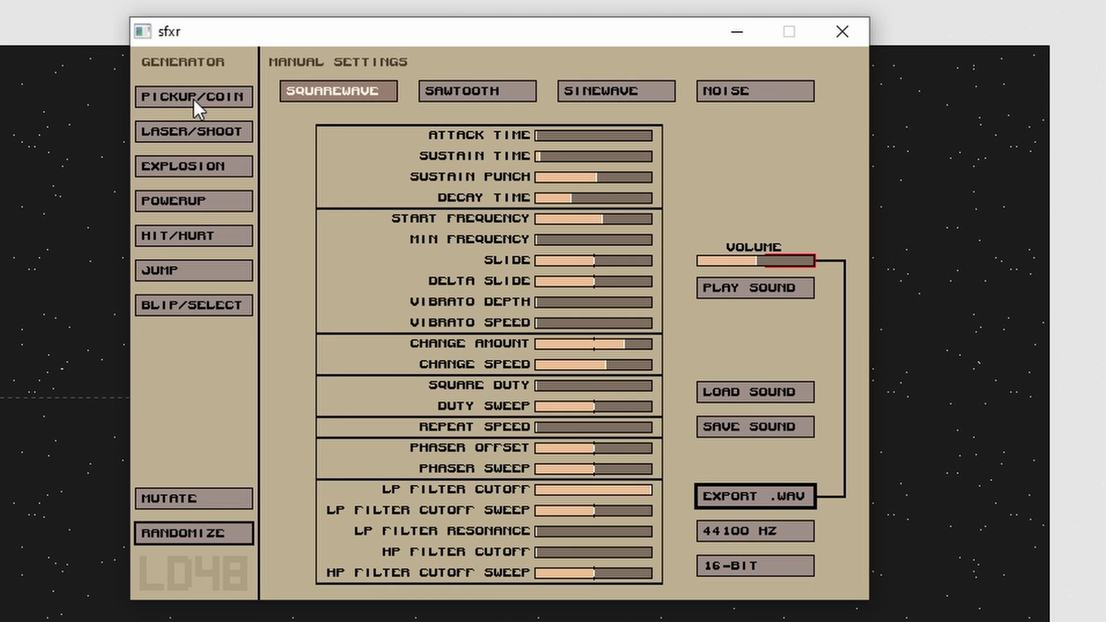
Step: Export the sound as pickup.wav into the sfx folder, then try a HIT/HURT sound
{"action": "left_click", "coordinate": [756, 494]}
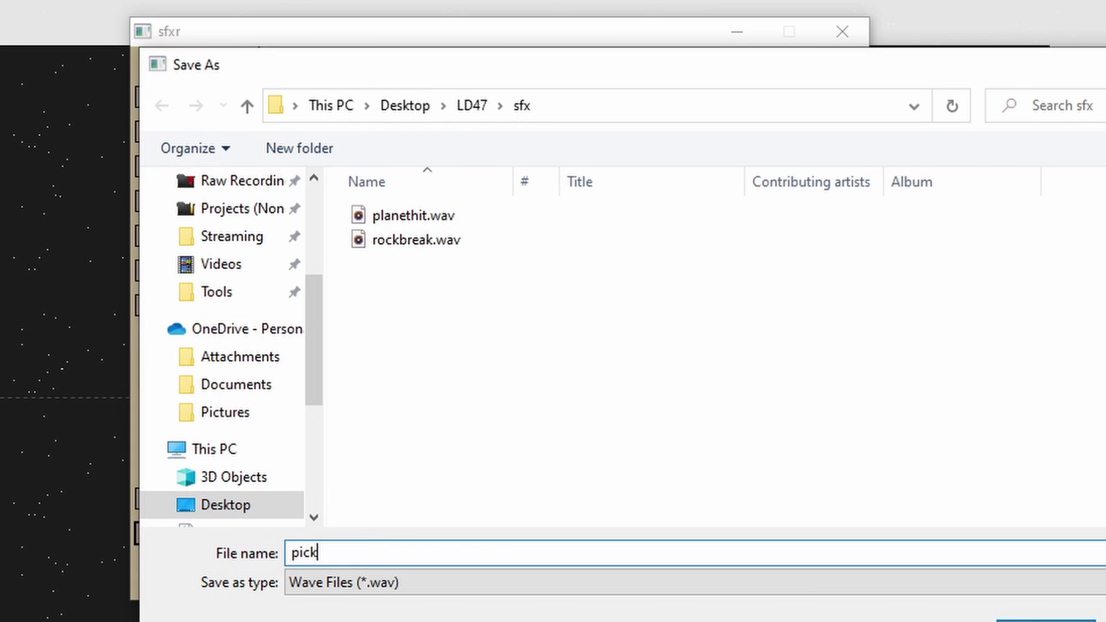
{"action": "key", "text": "Return"}
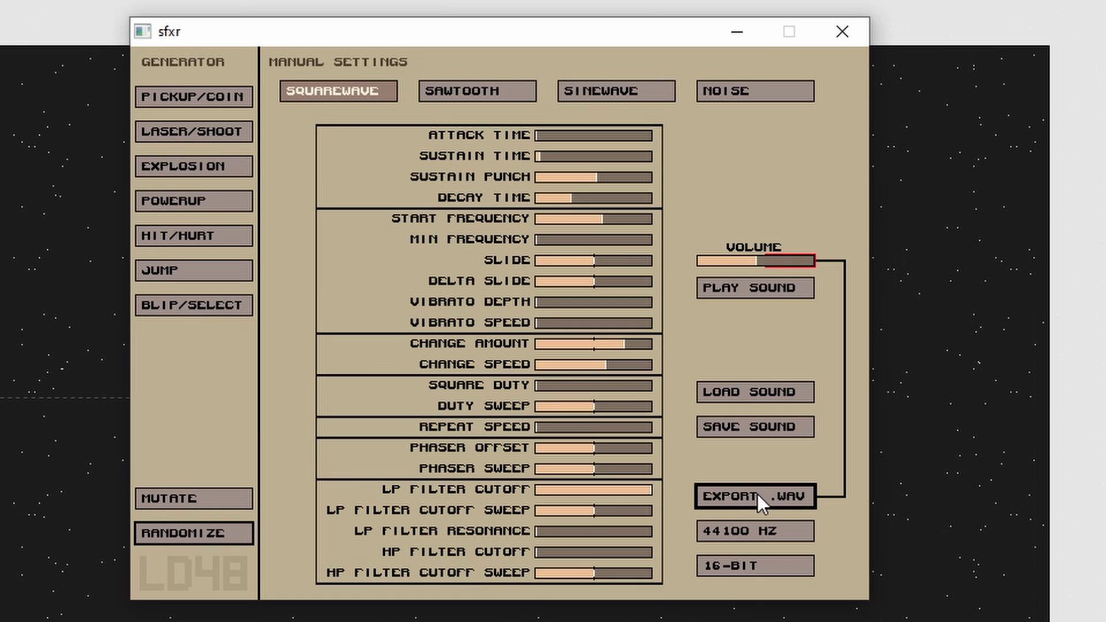
{"action": "left_click", "coordinate": [194, 234]}
Step: Generate another hit sound, then choose a new font and size for the title text
{"action": "left_click", "coordinate": [194, 234]}
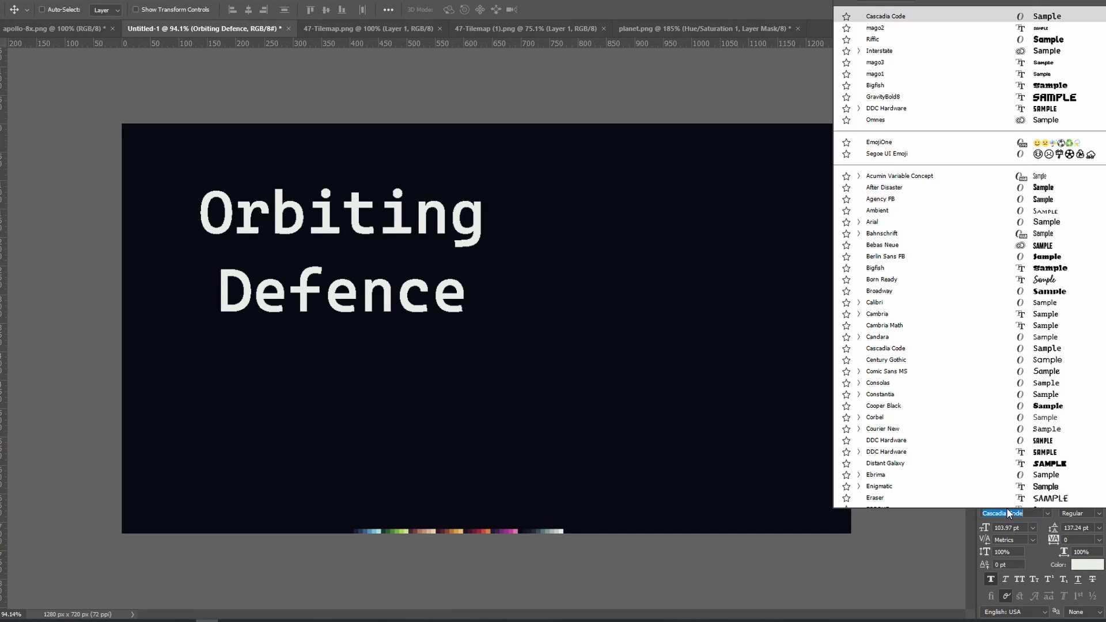
{"action": "scroll", "coordinate": [1007, 507], "scroll_direction": "down", "scroll_amount": 14}
{"action": "scroll", "coordinate": [1007, 507], "scroll_direction": "down", "scroll_amount": 15}
{"action": "key", "text": "Return"}
{"action": "left_click", "coordinate": [1031, 528]}
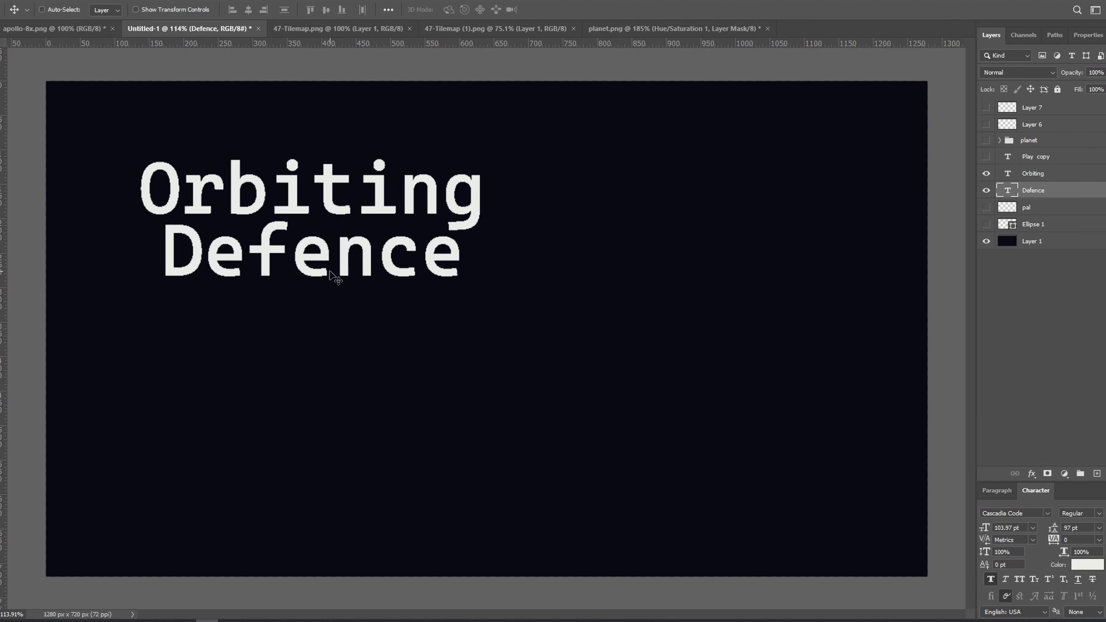
Step: Offset the title by shifting the words Defence and Orbiting to the right
{"action": "left_click_drag", "start_coordinate": [332, 275], "coordinate": [492, 271]}
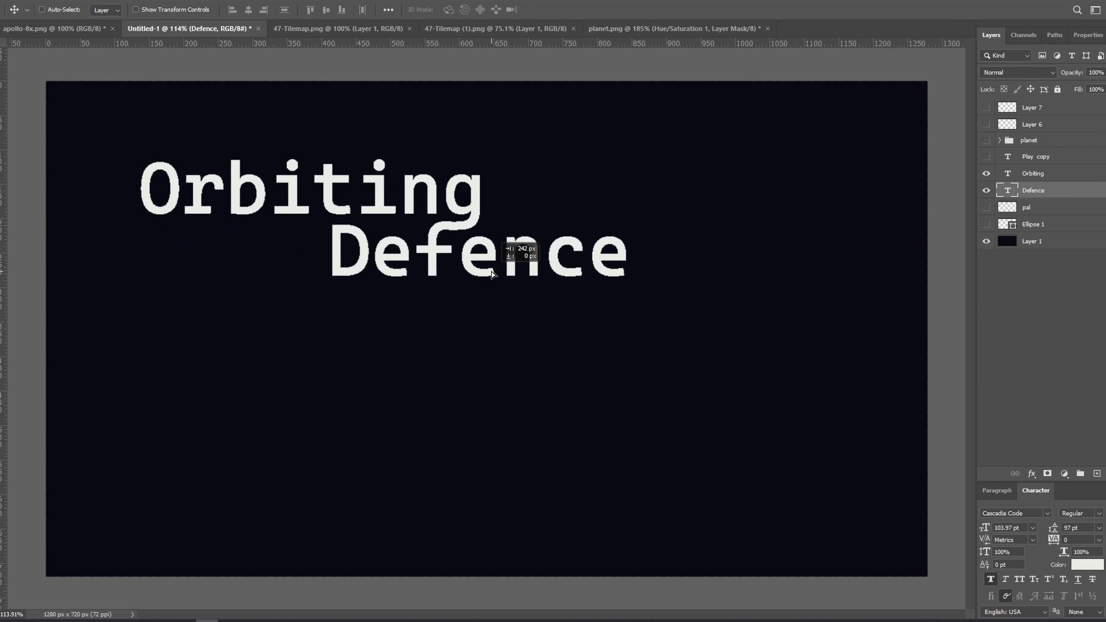
{"action": "key", "text": "alt+]"}
{"action": "scroll", "coordinate": [439, 448], "scroll_direction": "up", "scroll_amount": 5, "text": "alt"}
{"action": "scroll", "coordinate": [440, 448], "scroll_direction": "down", "scroll_amount": 5, "text": "alt"}
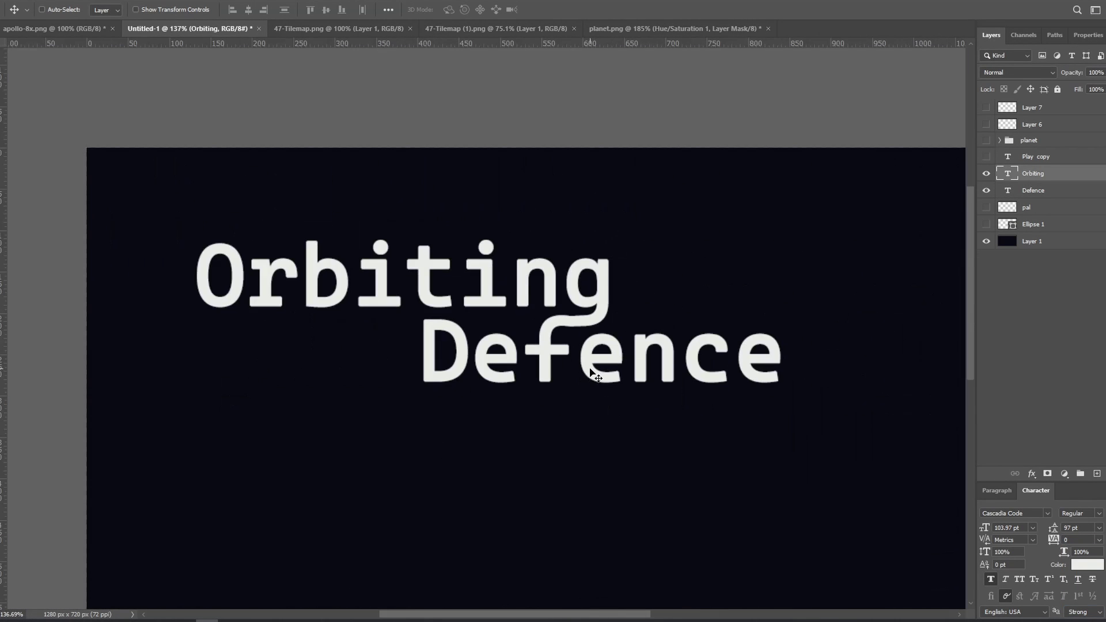
{"action": "left_click_drag", "start_coordinate": [593, 375], "coordinate": [722, 299]}
Step: Edit the Orbiting text, move the title up-left, and paste a hidden starfield layer
{"action": "key", "text": "t"}
{"action": "left_click", "coordinate": [425, 281]}
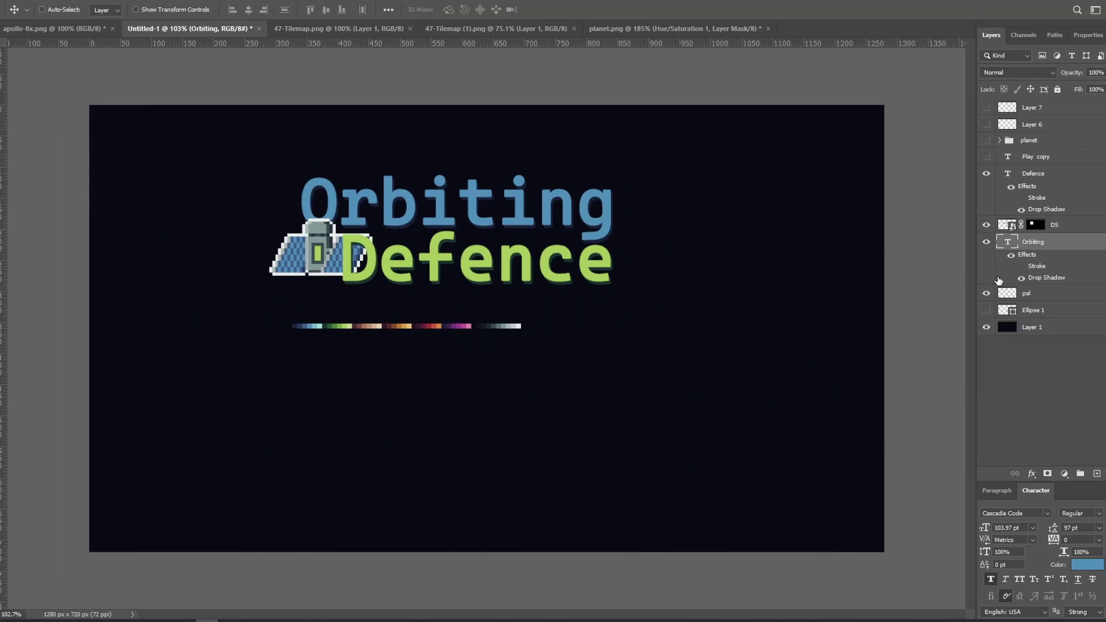
{"action": "left_click_drag", "start_coordinate": [484, 246], "coordinate": [338, 200]}
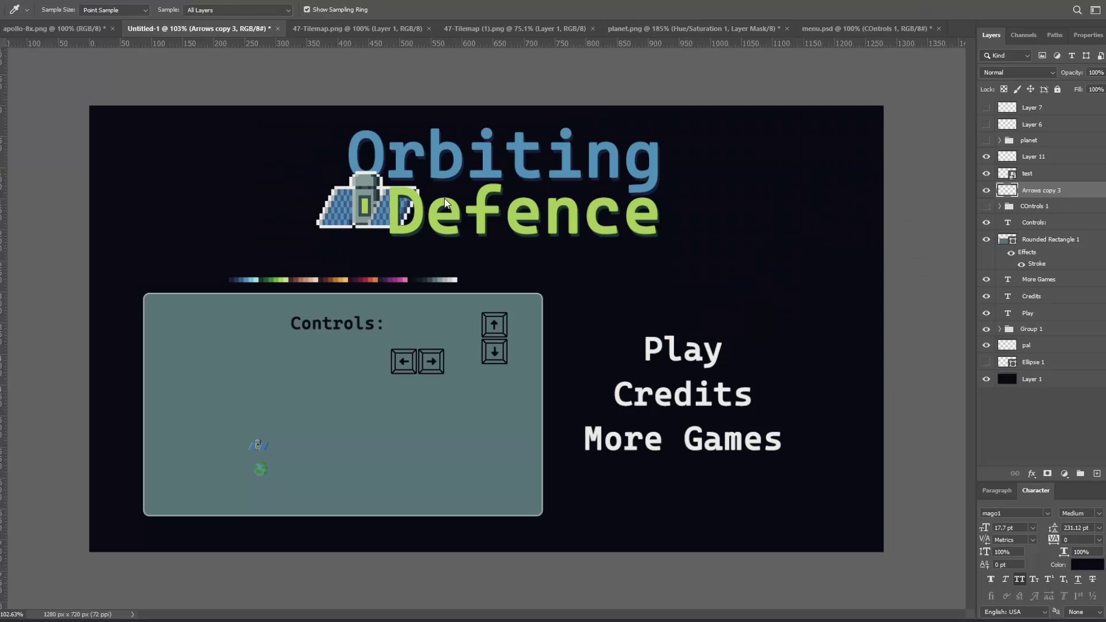
{"action": "key", "text": "ctrl+v"}
{"action": "left_click", "coordinate": [986, 190]}
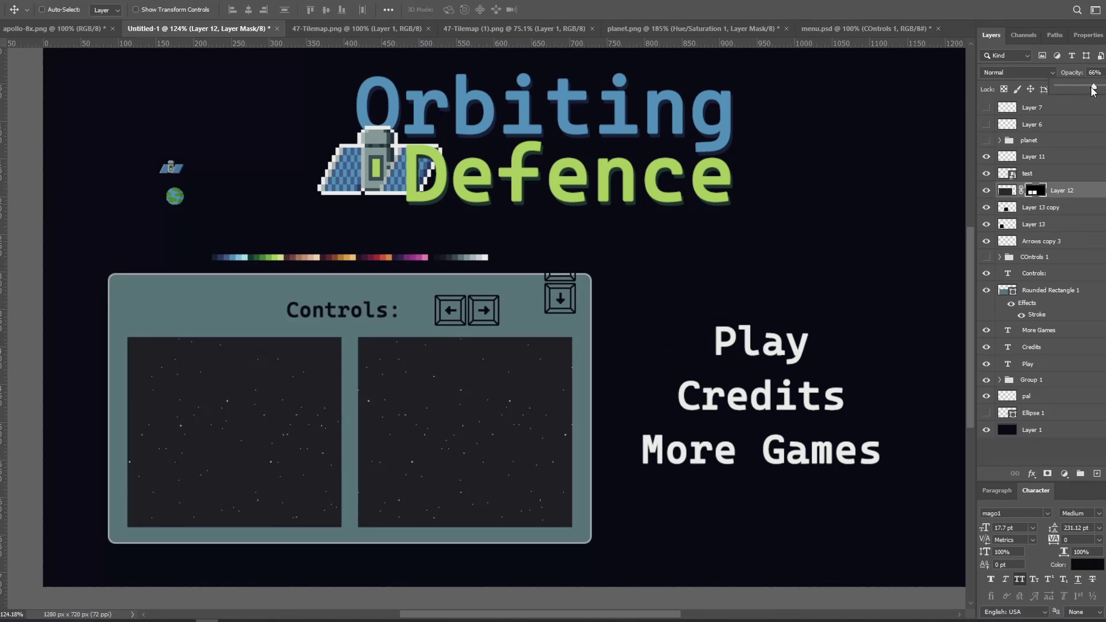
Step: Place the planet, satellite and arrow keys inside the Controls panel panes
{"action": "left_click_drag", "start_coordinate": [176, 220], "coordinate": [213, 334]}
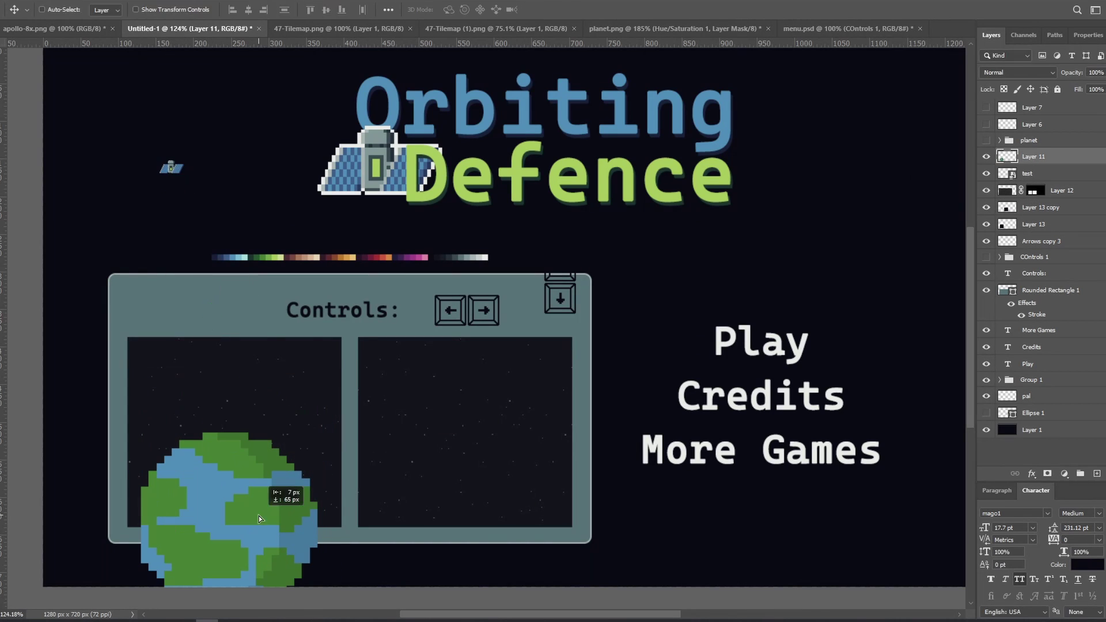
{"action": "left_click_drag", "start_coordinate": [235, 389], "coordinate": [239, 400]}
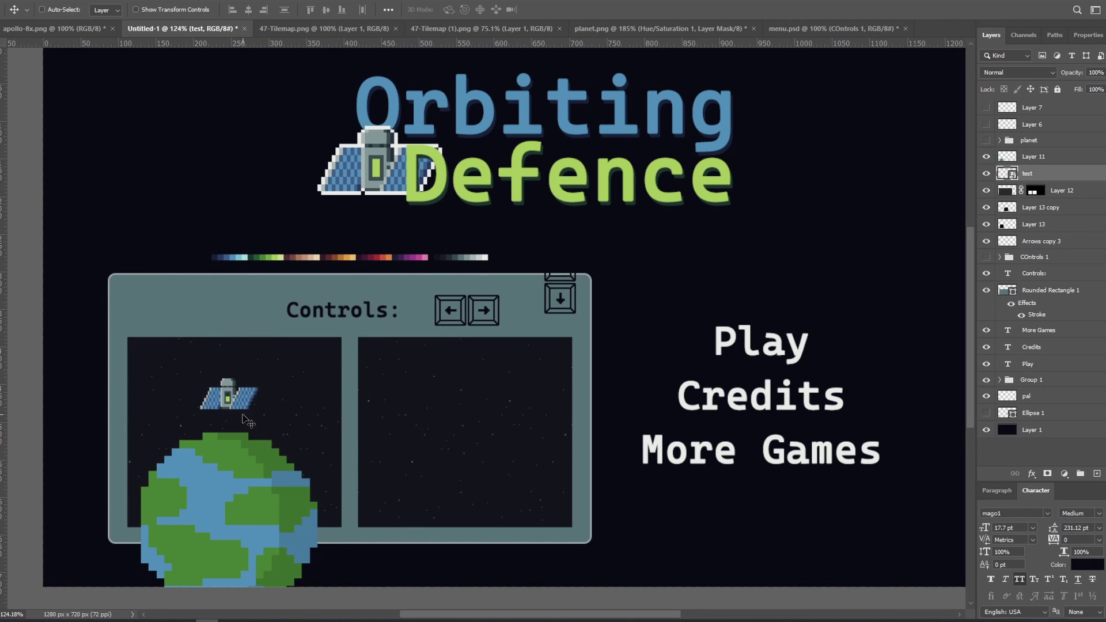
{"action": "left_click_drag", "start_coordinate": [472, 305], "coordinate": [178, 350], "text": "ctrl"}
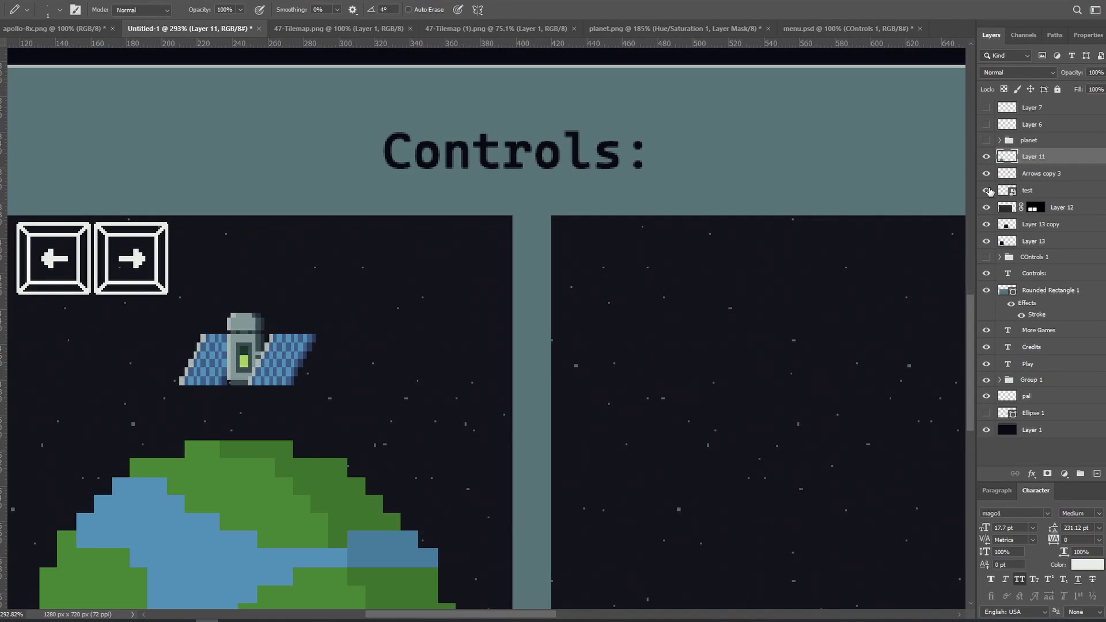
Step: Cut a white elliptical ring on Layer 11 down to an arc for a curved arrow
{"action": "key", "text": "alt+bracketright"}
{"action": "key", "text": "ctrl+minus"}
{"action": "key", "text": "ctrl+minus"}
{"action": "key", "text": "m"}
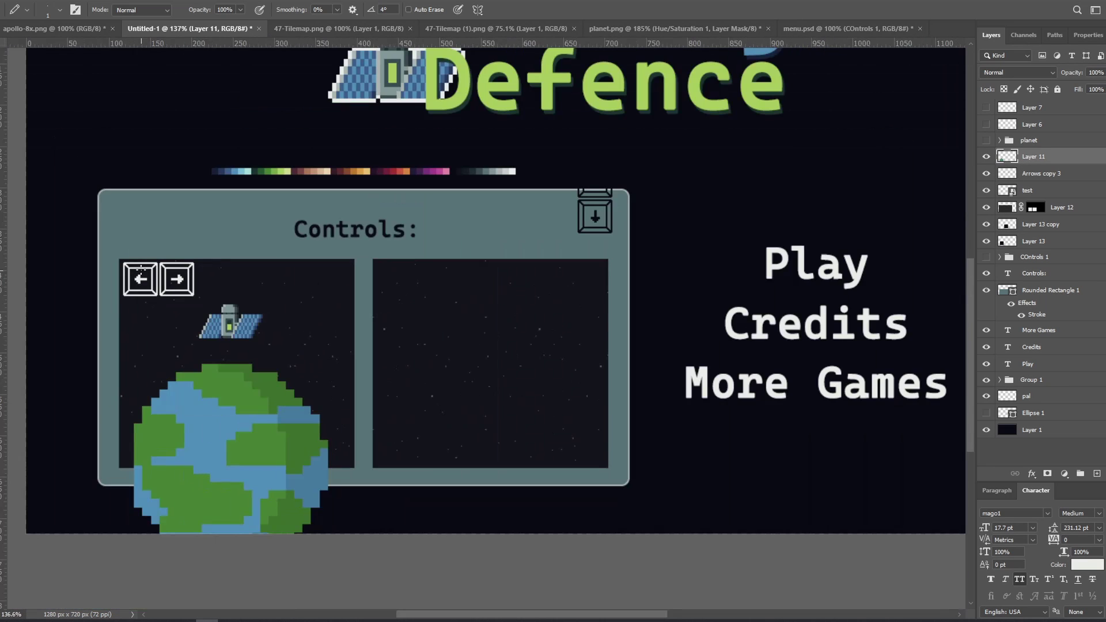
{"action": "scroll", "coordinate": [367, 465], "scroll_direction": "up", "scroll_amount": 2, "text": "alt"}
{"action": "key", "text": "ctrl+shift+n"}
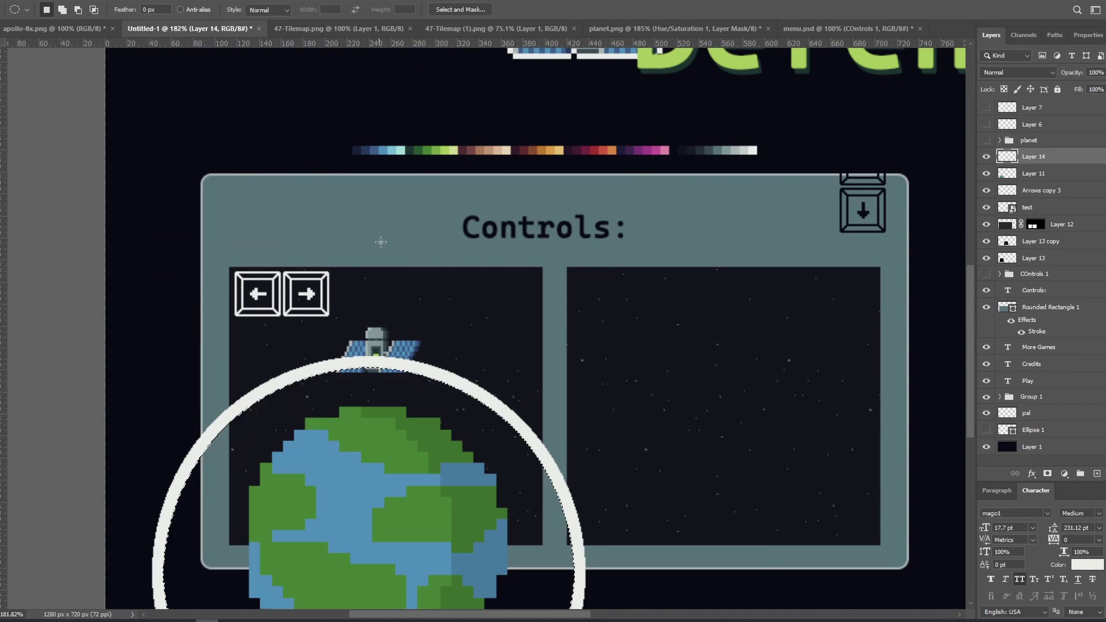
{"action": "key", "text": "Delete"}
{"action": "key", "text": "ctrl+d"}
{"action": "scroll", "coordinate": [425, 404], "scroll_direction": "down", "scroll_amount": 3}
{"action": "left_click_drag", "start_coordinate": [663, 203], "coordinate": [531, 432]}
{"action": "scroll", "coordinate": [265, 155], "scroll_direction": "up", "scroll_amount": 5, "text": "alt"}
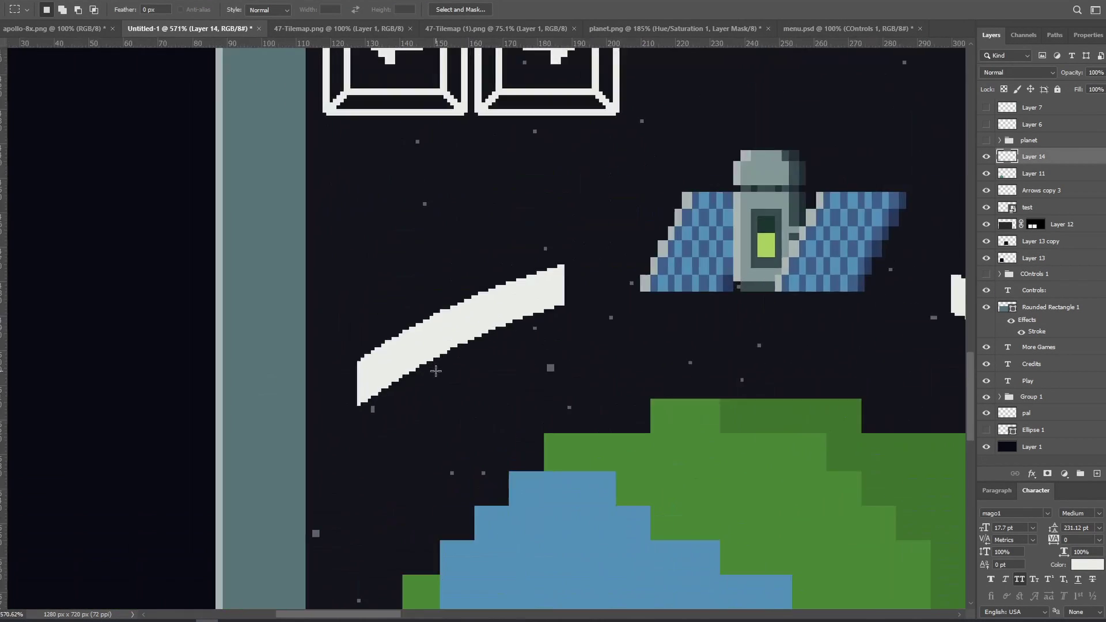
Step: Draw triangle arrowheads on the arc with the Polygon tool and duplicate them
{"action": "key", "text": "u"}
{"action": "left_click_drag", "start_coordinate": [472, 296], "coordinate": [376, 323]}
{"action": "key", "text": "ctrl+j"}
{"action": "scroll", "coordinate": [376, 323], "scroll_direction": "down", "scroll_amount": 8, "text": "alt"}
{"action": "key", "text": "v"}
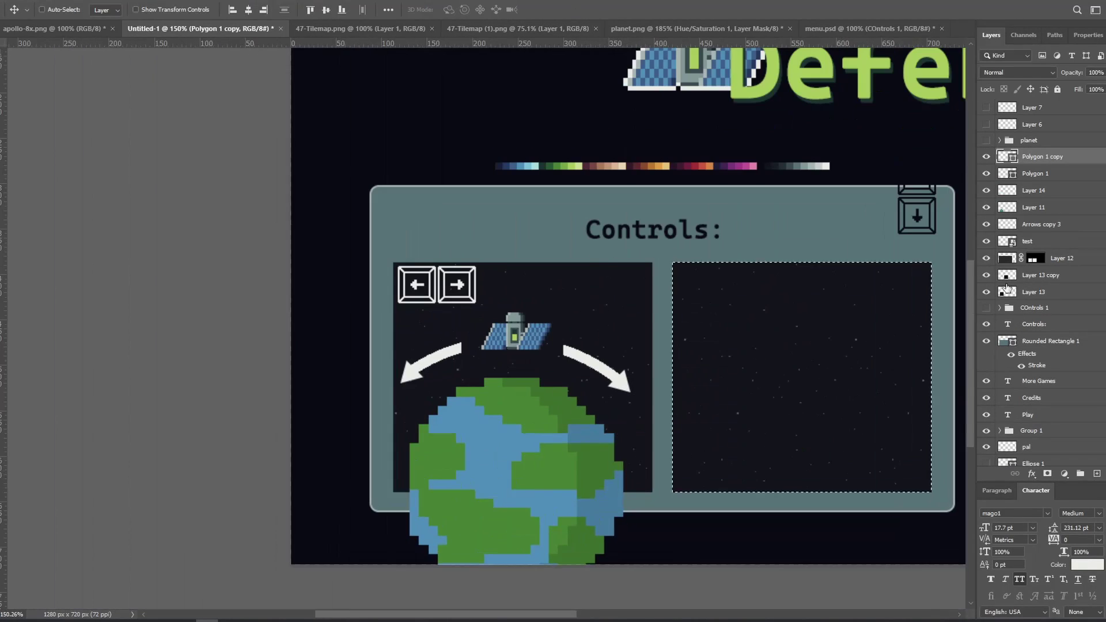
{"action": "left_click", "coordinate": [1021, 207]}
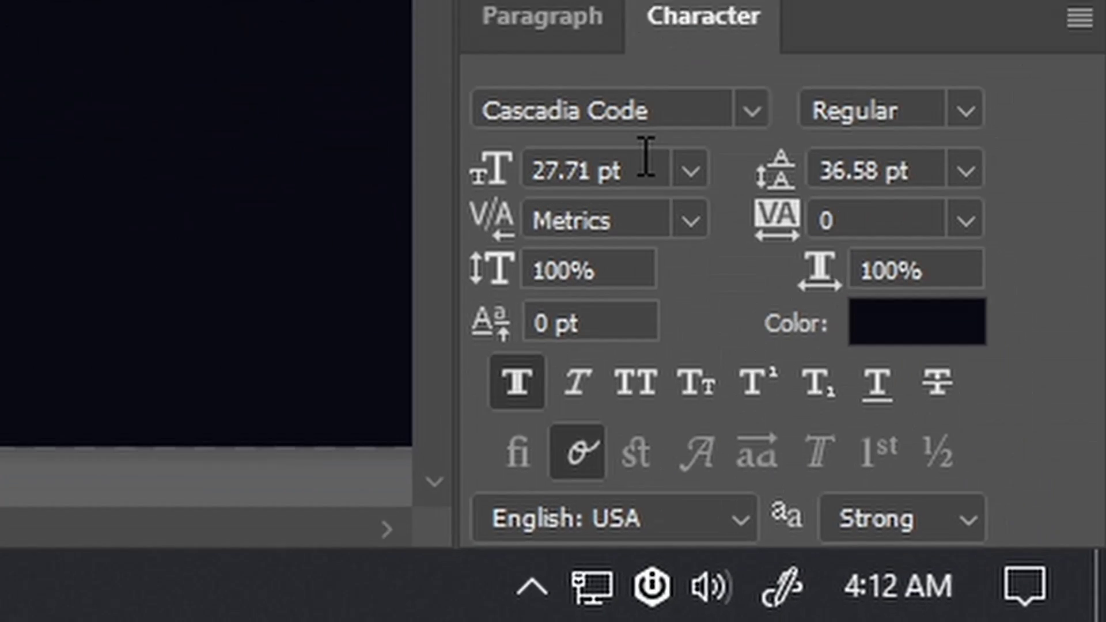
Step: Set the instruction text's line spacing to 30 pt
{"action": "left_click", "coordinate": [1046, 531]}
{"action": "type", "text": "30"}
{"action": "key", "text": "Return"}
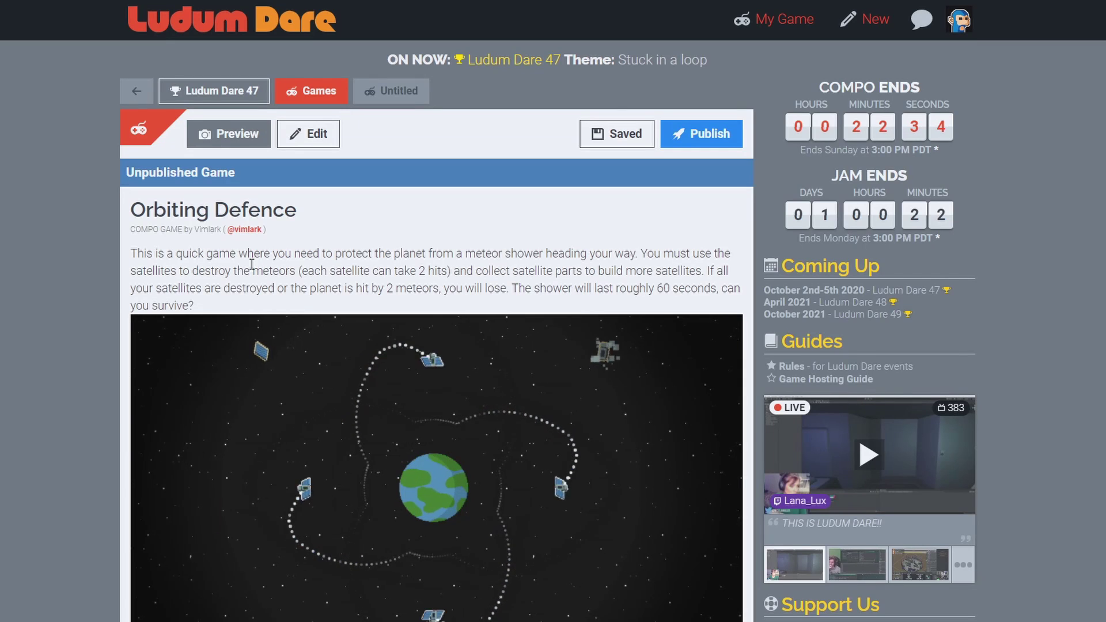
Step: Review the Orbiting Defence page's description and screenshots, then publish it
{"action": "scroll", "coordinate": [252, 264], "scroll_direction": "down", "scroll_amount": 8}
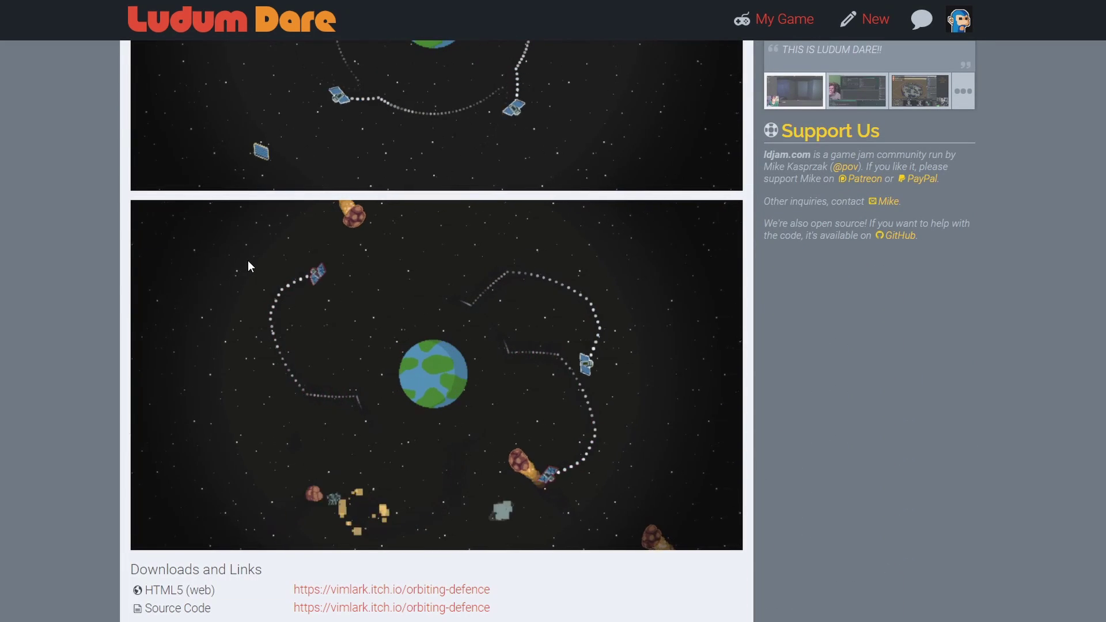
{"action": "scroll", "coordinate": [269, 264], "scroll_direction": "up", "scroll_amount": 8}
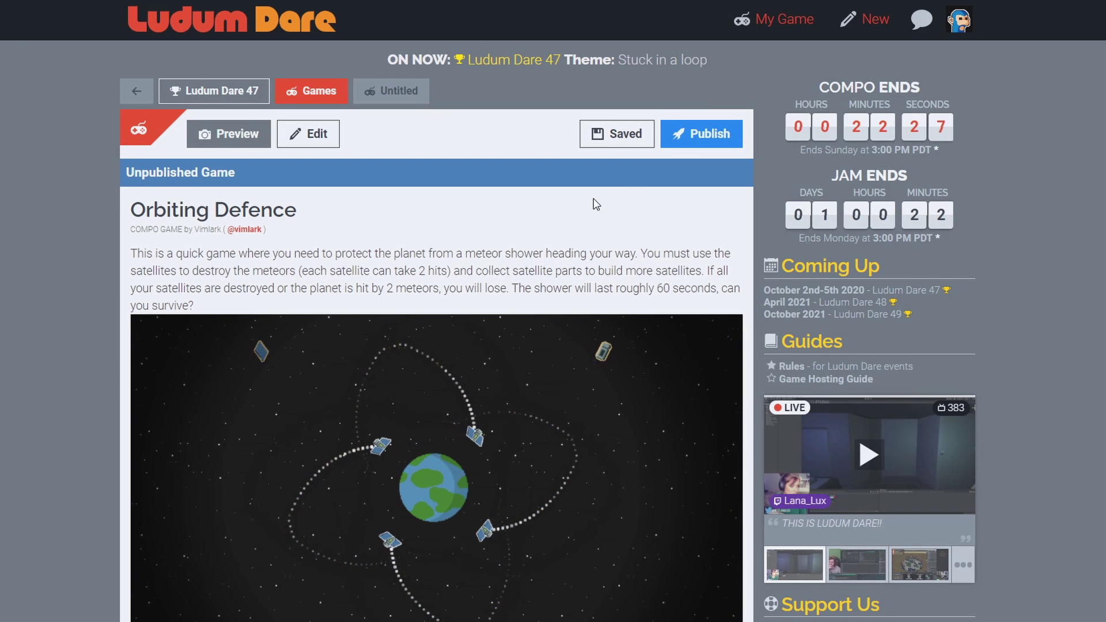
{"action": "left_click", "coordinate": [698, 142]}
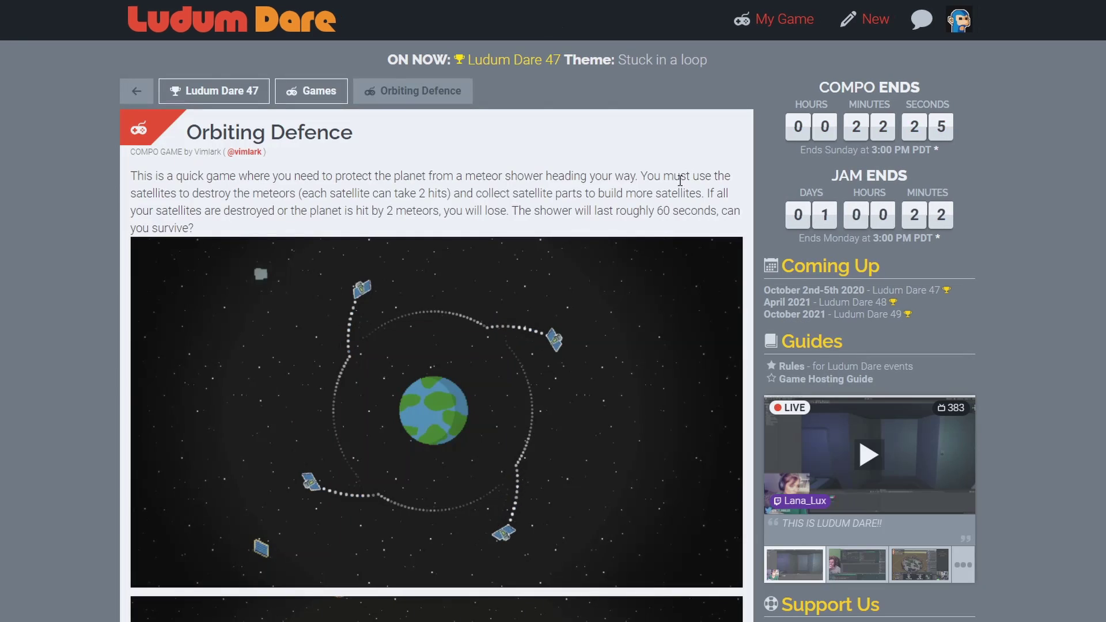
{"action": "scroll", "coordinate": [476, 220], "scroll_direction": "down", "scroll_amount": 10}
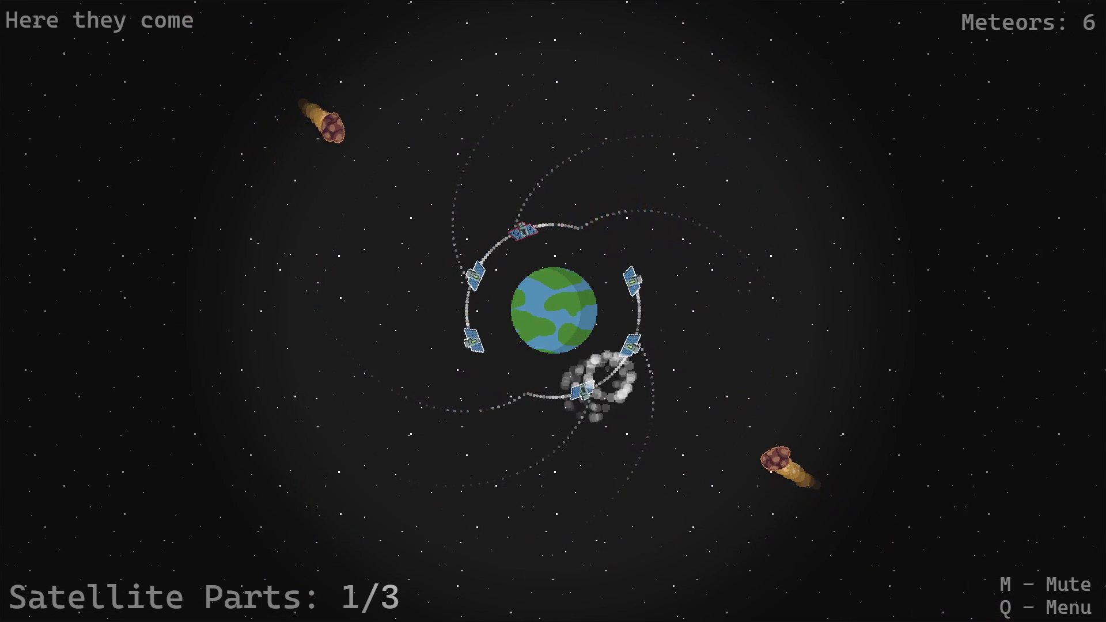
Step: Send satellites outward with space and spawn new satellites from collected parts
{"action": "key", "text": "space"}
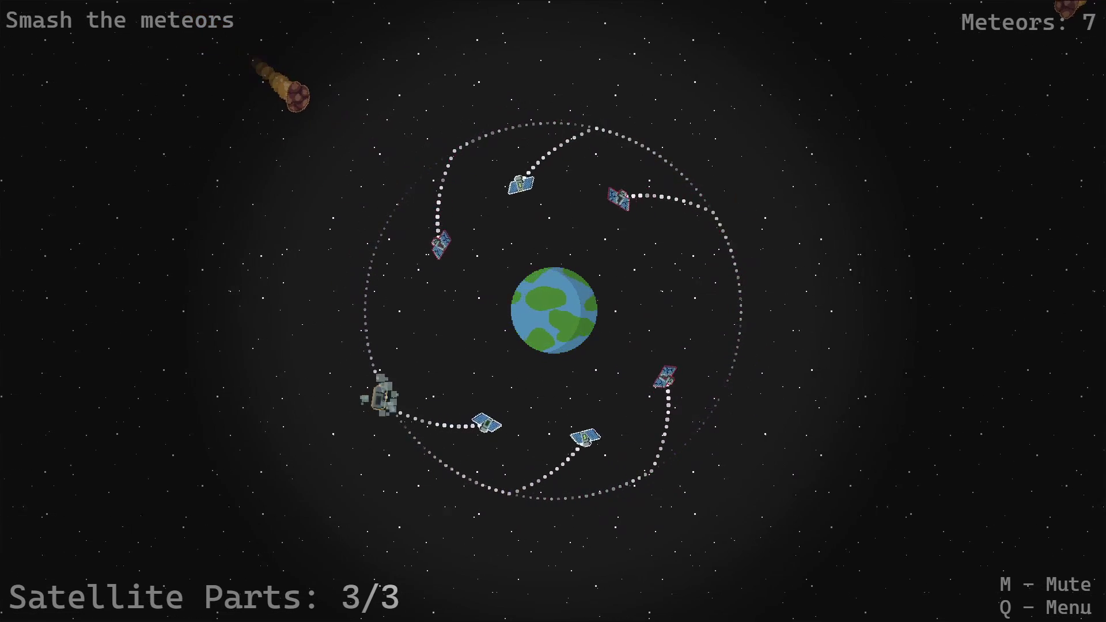
{"action": "key", "text": "space"}
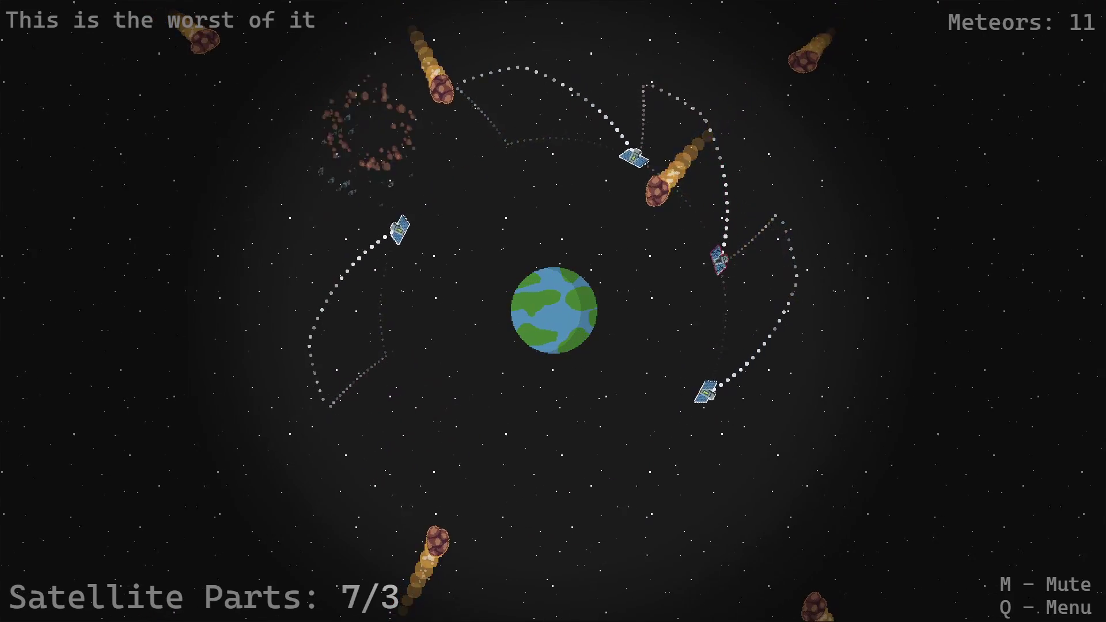
{"action": "key", "text": "space"}
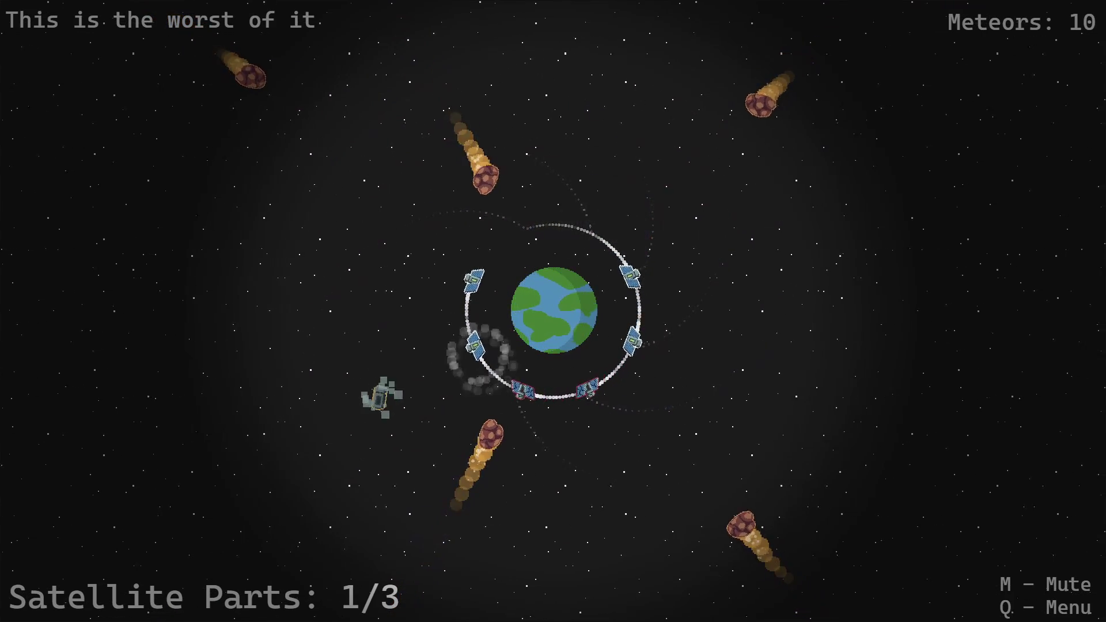